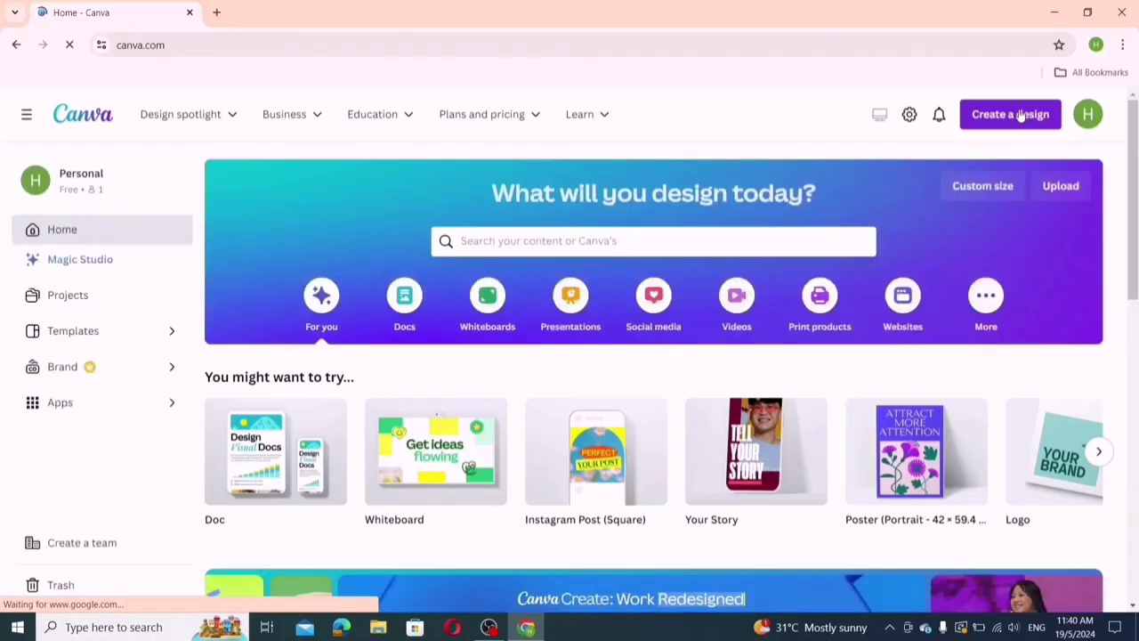
- Start a new blank Poster (Portrait) design from Create a design
click(1021, 119)
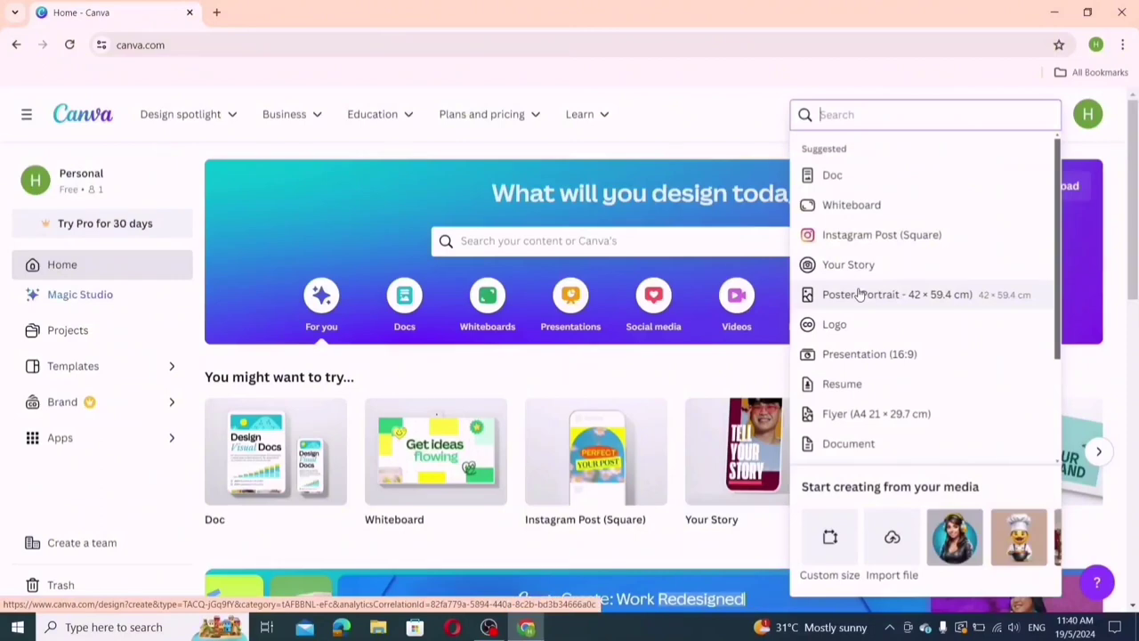
click(859, 295)
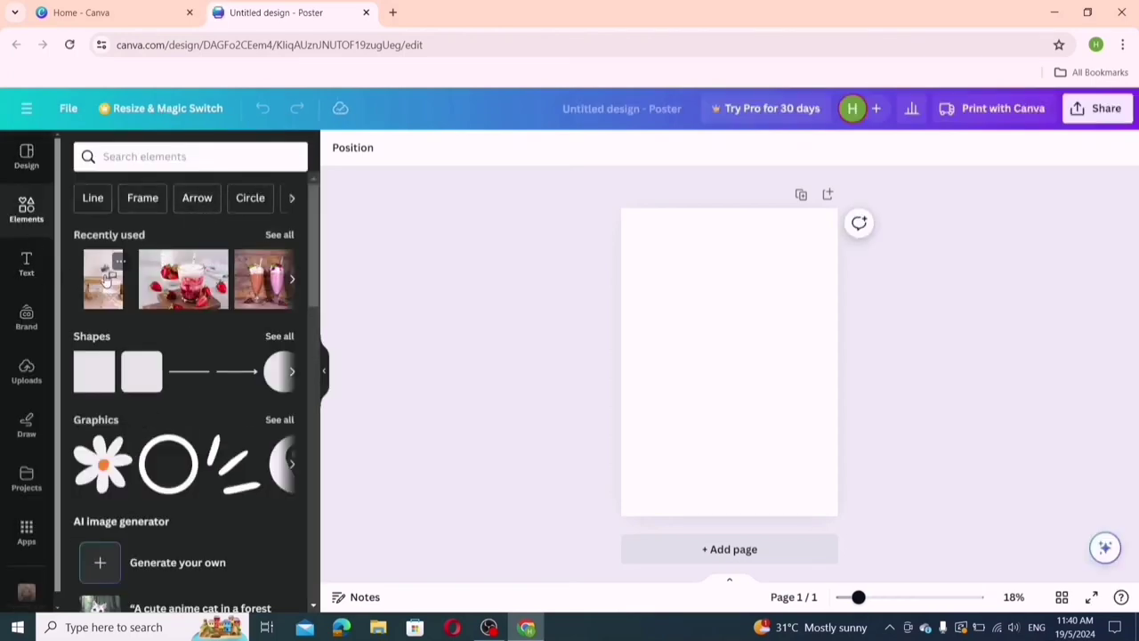
- Add the recently used desk-and-chair photo, stretch it to fill the page, and open Edit image
click(107, 278)
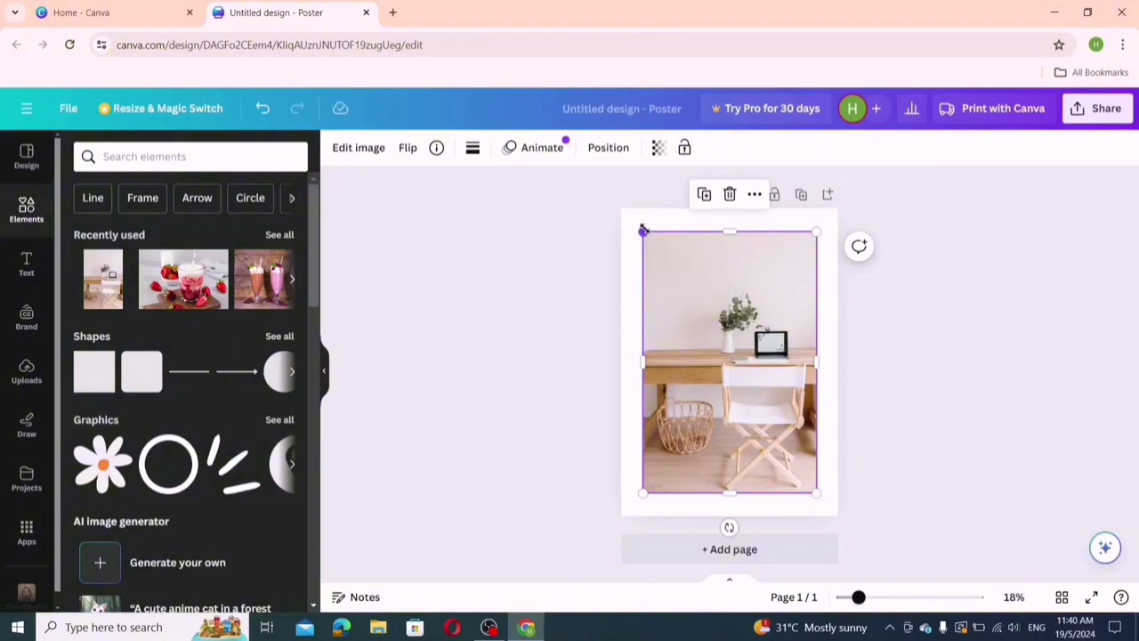
mouse_move(642, 231)
mouse_down()
mouse_move(605, 203)
mouse_move(620, 199)
mouse_up()
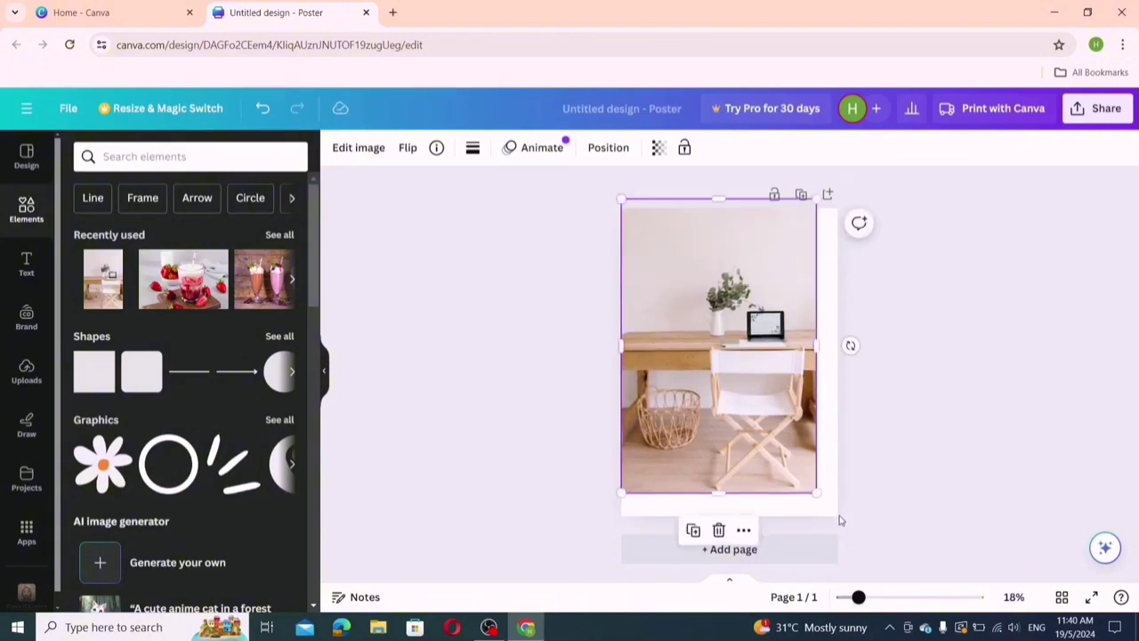
drag(817, 493, 861, 522)
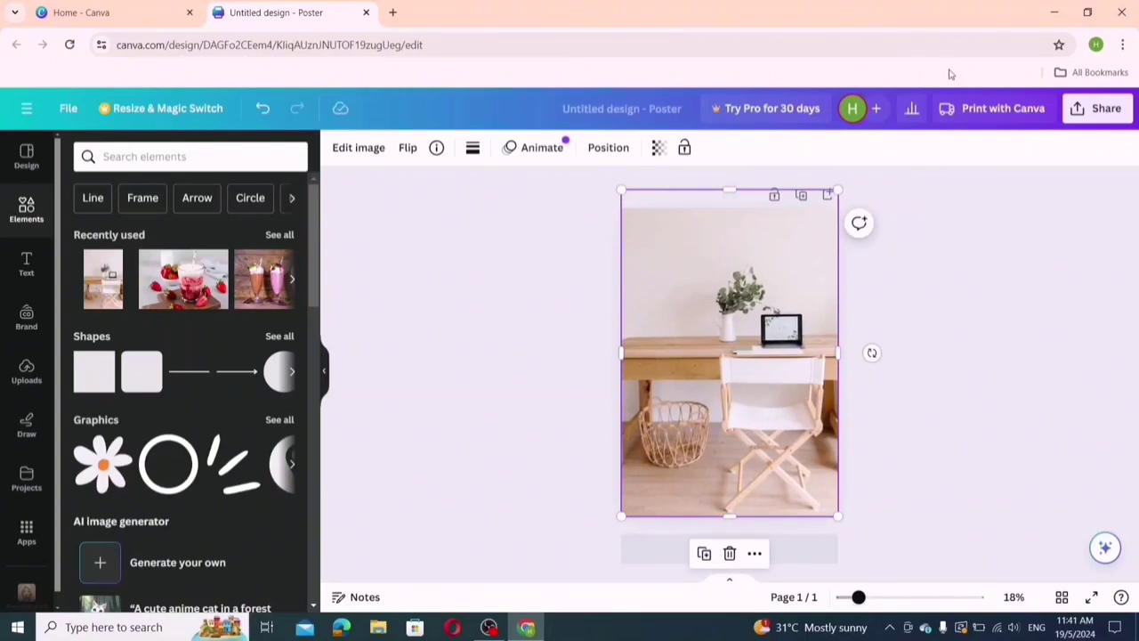
click(359, 152)
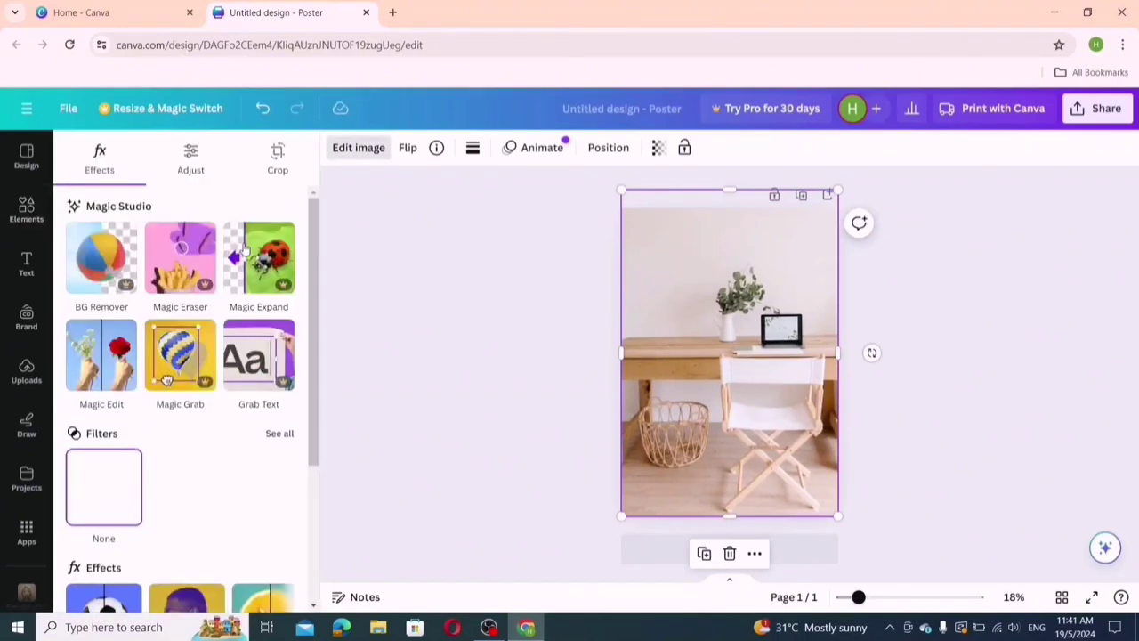
- Open Magic Edit on the photo using Click area selection instead of Brush
click(101, 356)
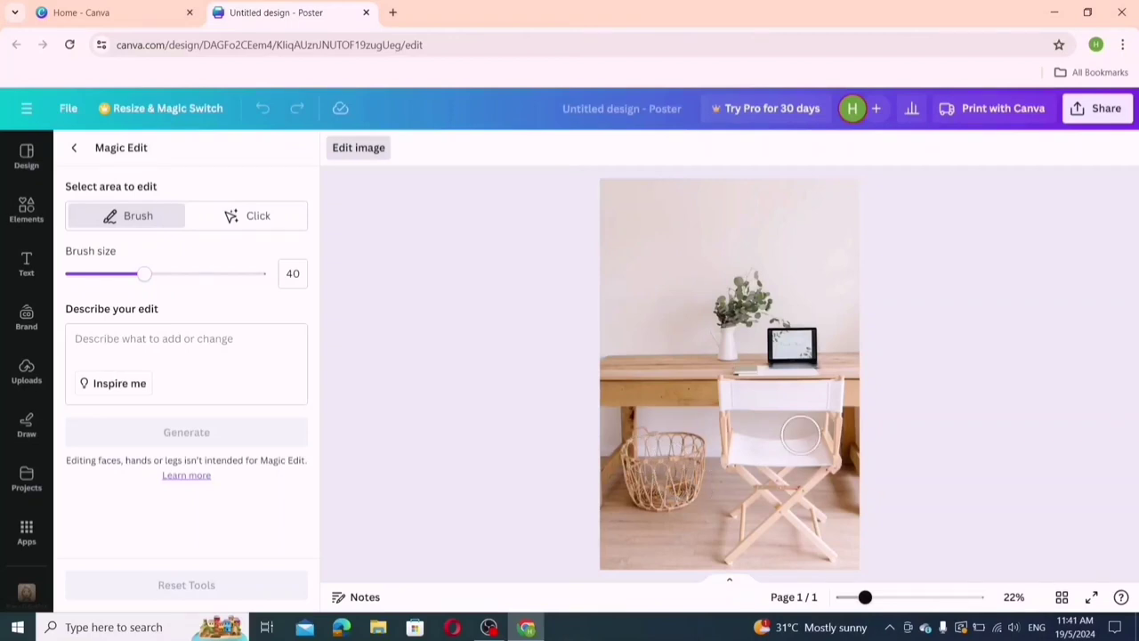
click(258, 218)
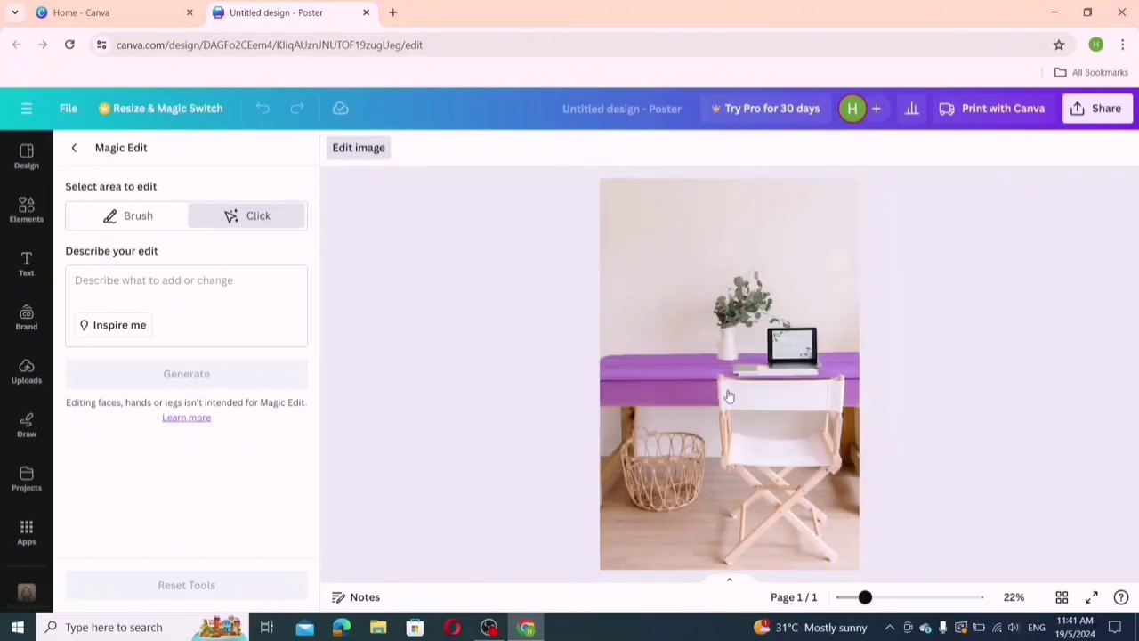
- Select the basket and generate results for 'turn to pink colour'
click(655, 478)
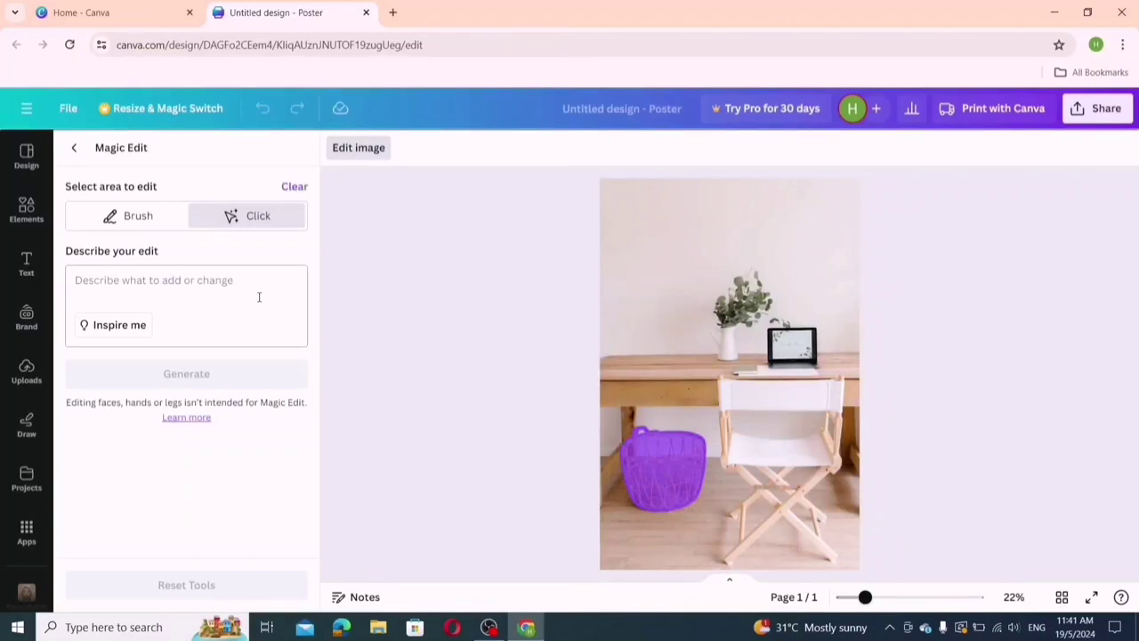
click(205, 283)
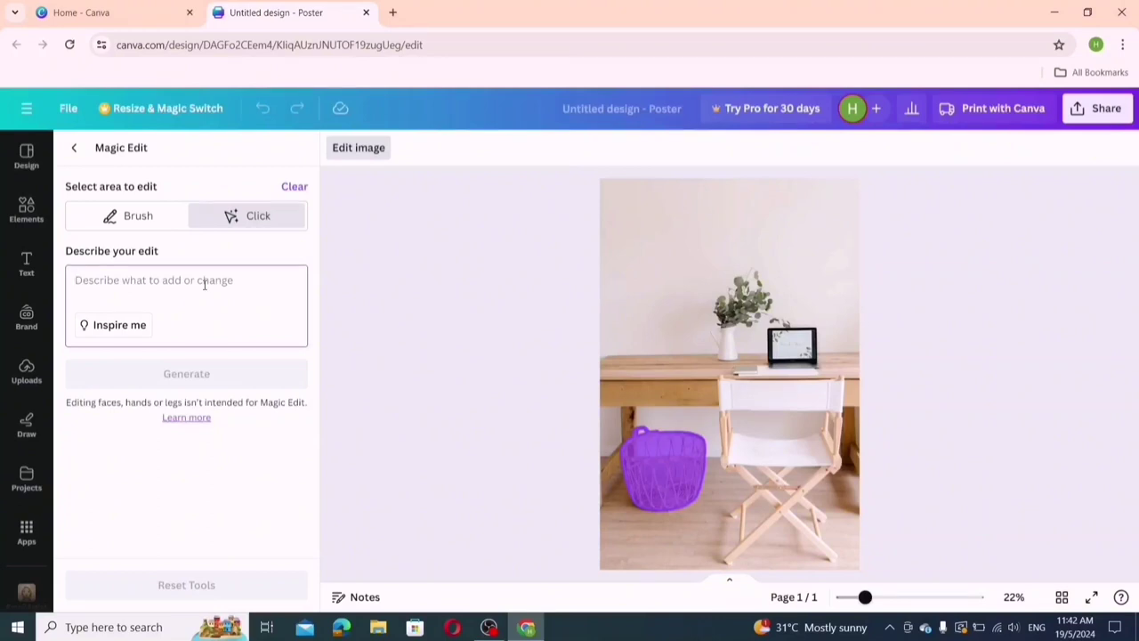
text(t)
key(BackSpace)
text(turn to)
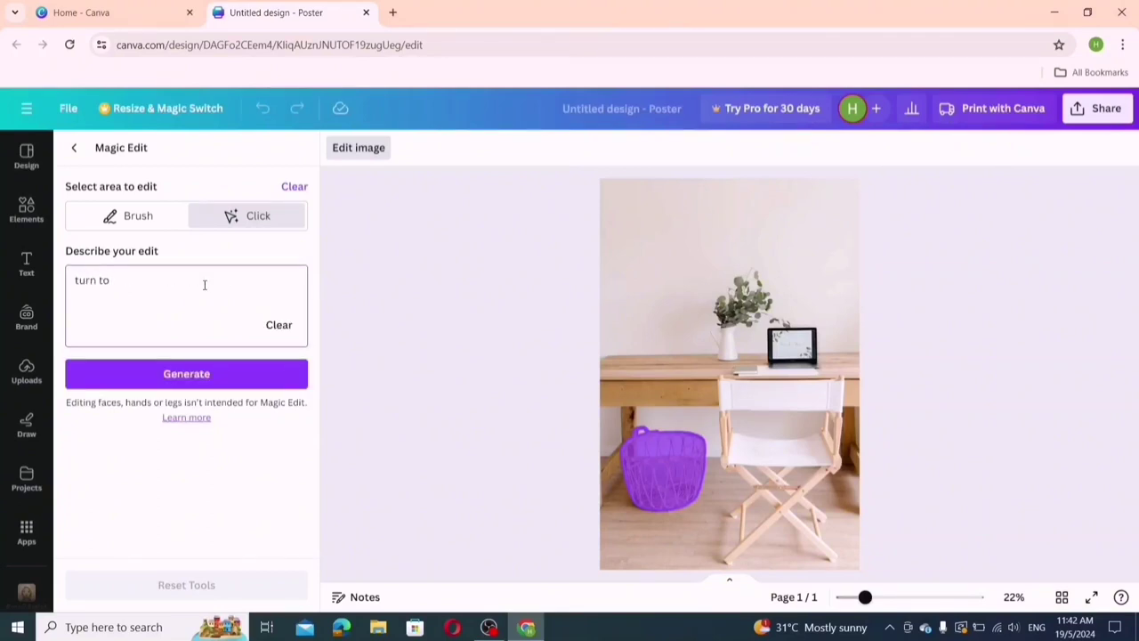
text(colour)
click(187, 374)
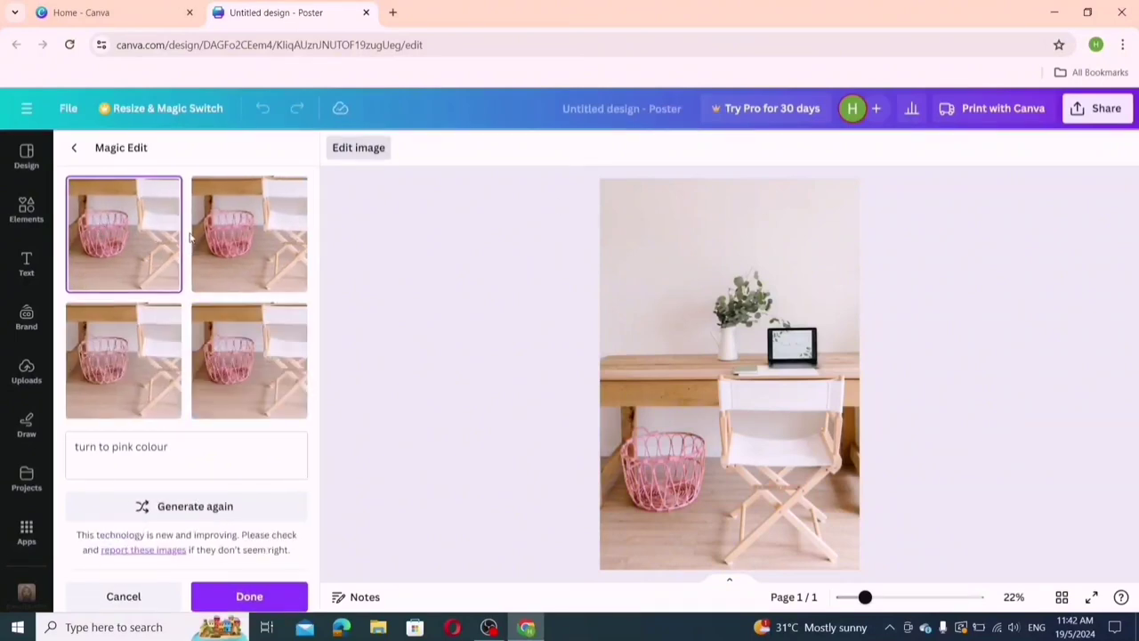
- Compare the pink basket variations and apply the fourth one
click(269, 255)
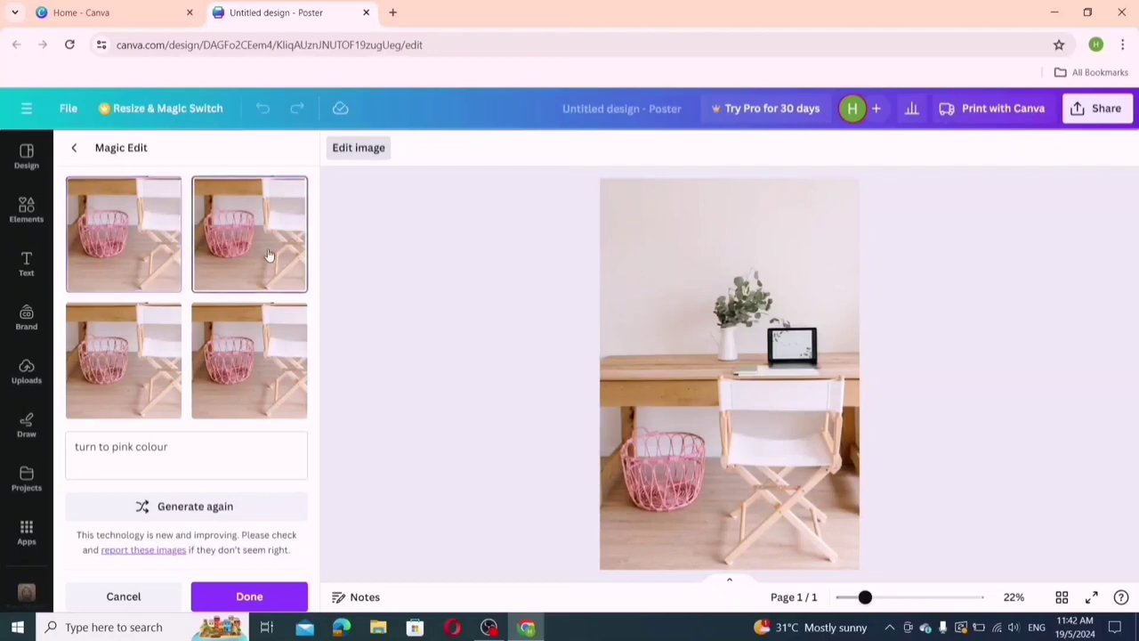
click(150, 349)
click(227, 365)
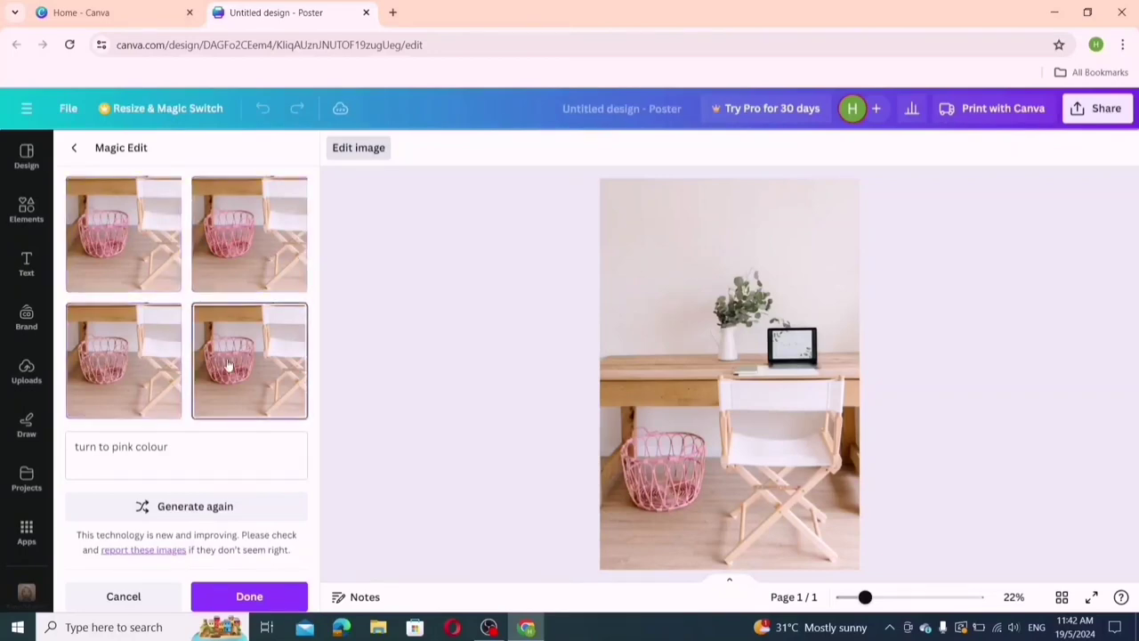
click(140, 381)
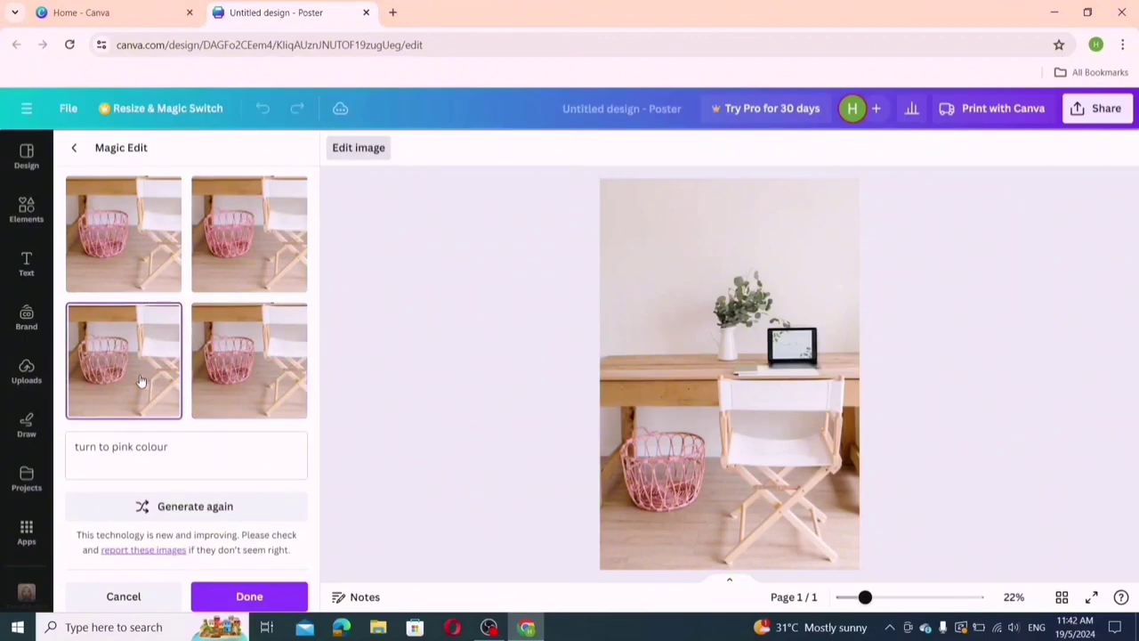
click(240, 361)
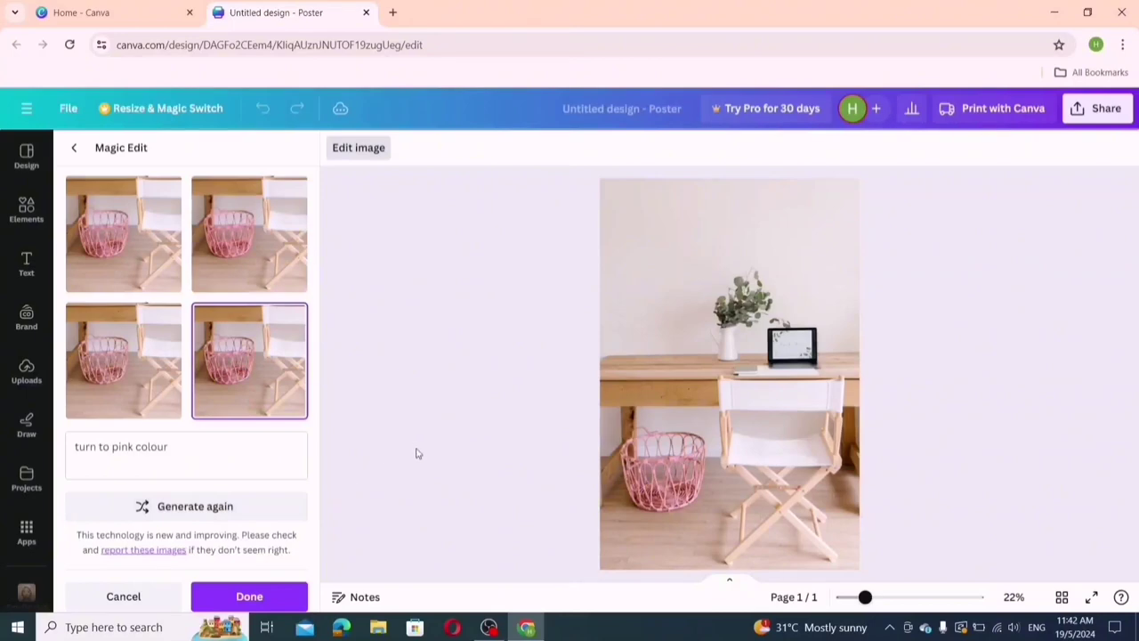
click(248, 598)
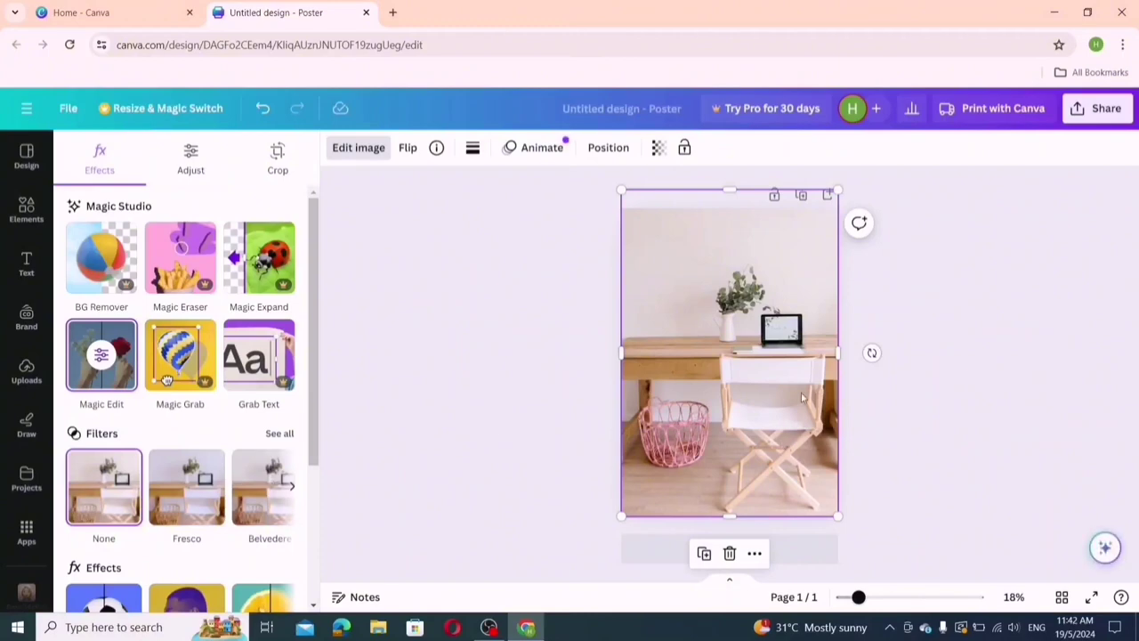
- Select the chair in Magic Edit and generate results for 'turn to soft pink color'
click(99, 374)
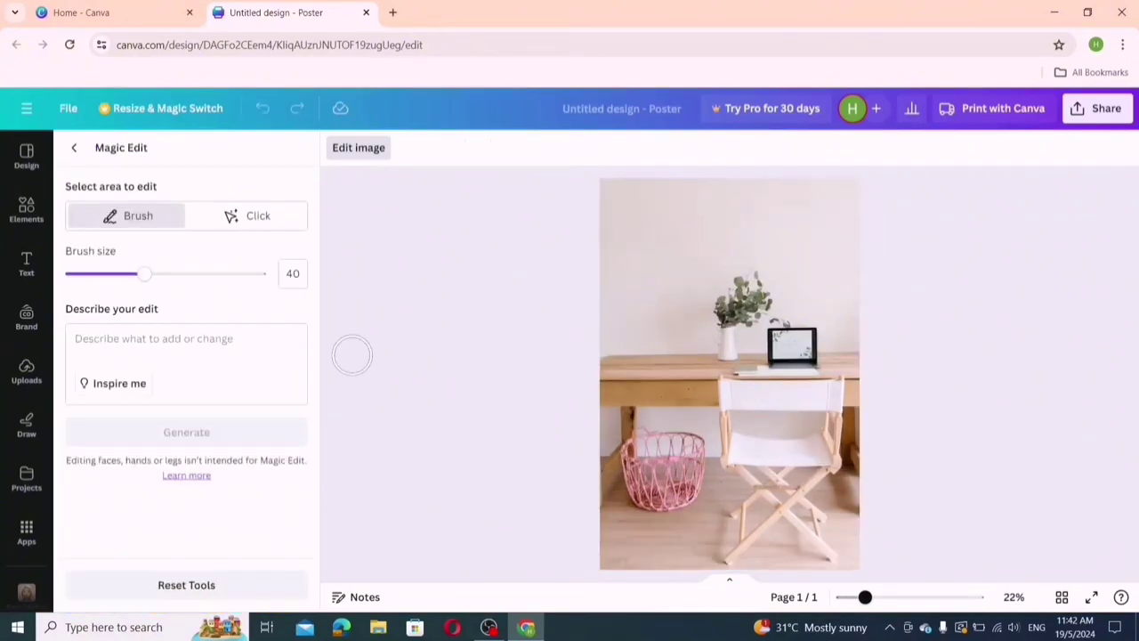
click(229, 221)
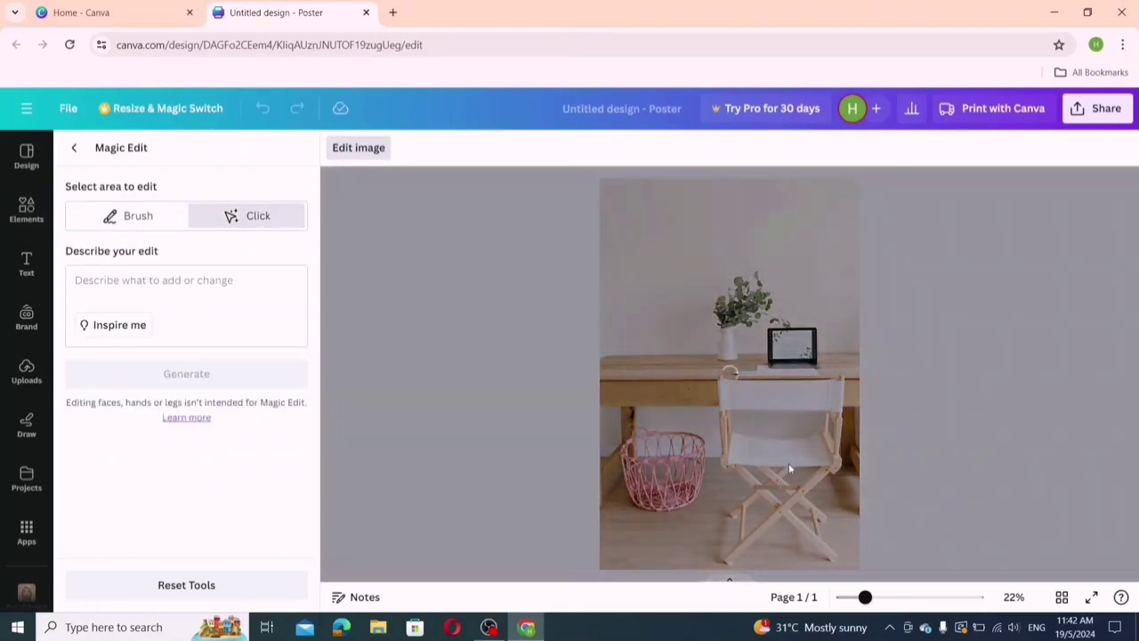
click(788, 466)
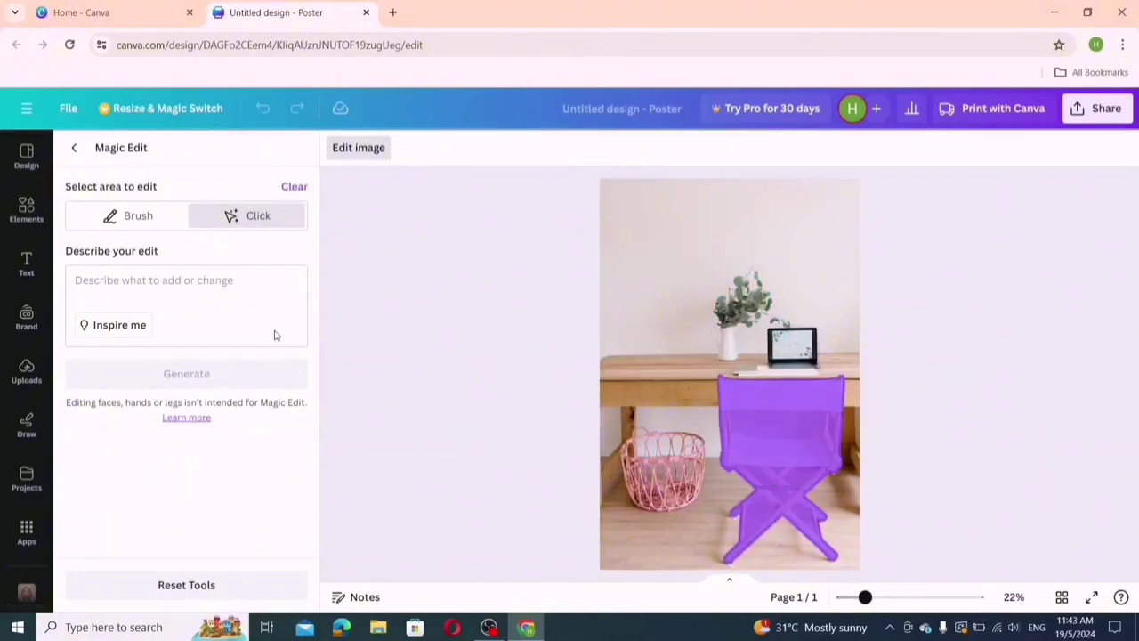
click(103, 279)
text(turn to soft pink color)
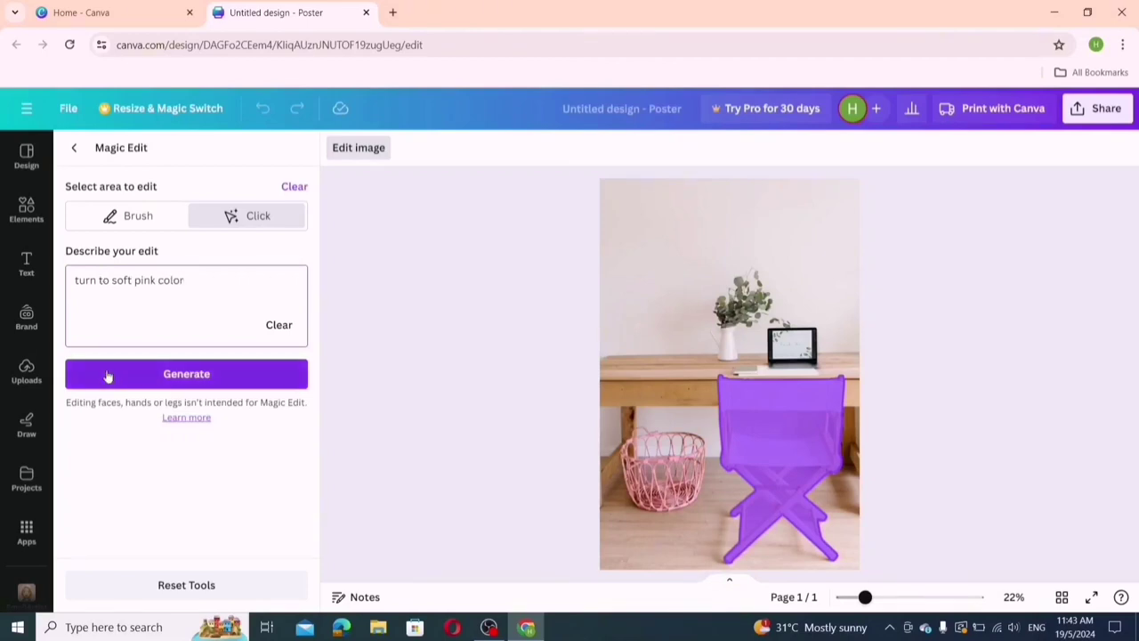
click(111, 374)
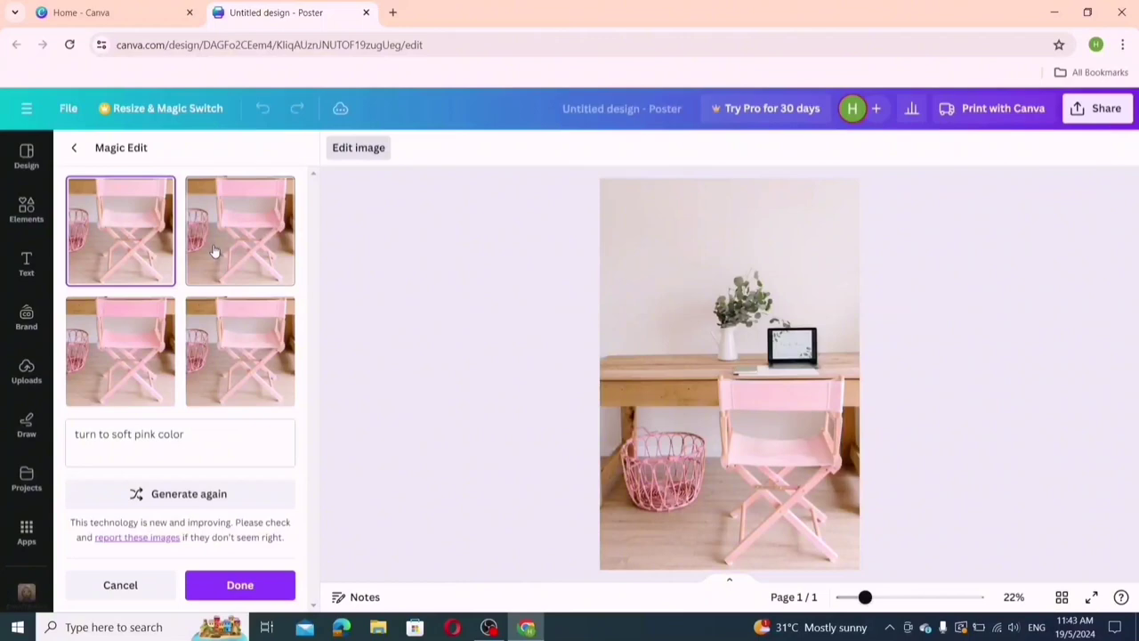
- Compare the chair variations and apply the top-left soft pink one
click(133, 356)
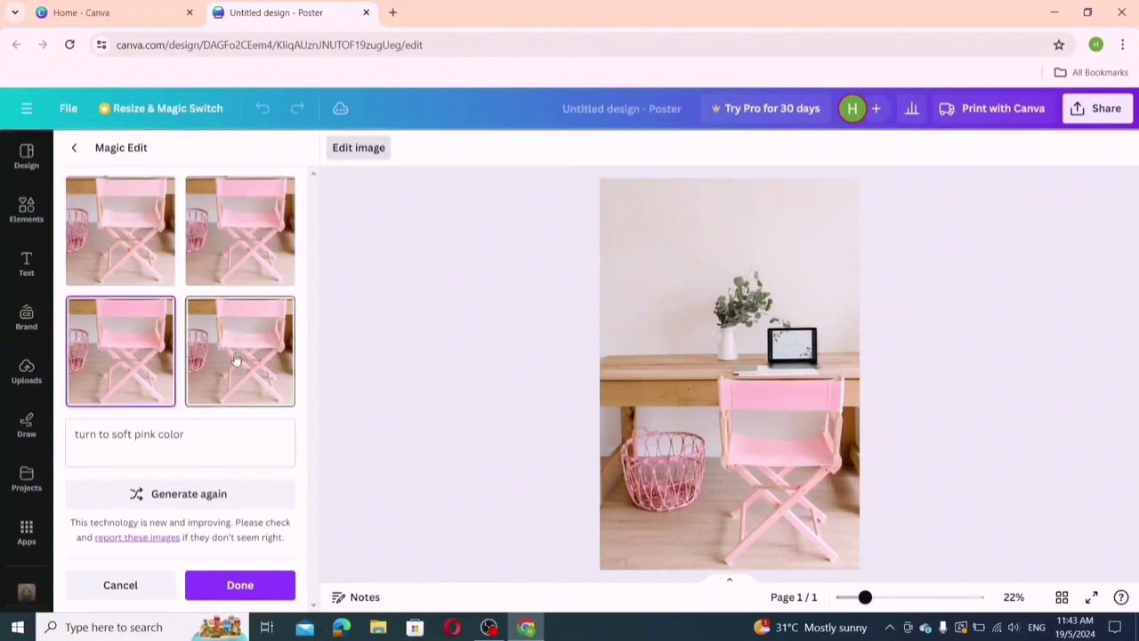
click(162, 253)
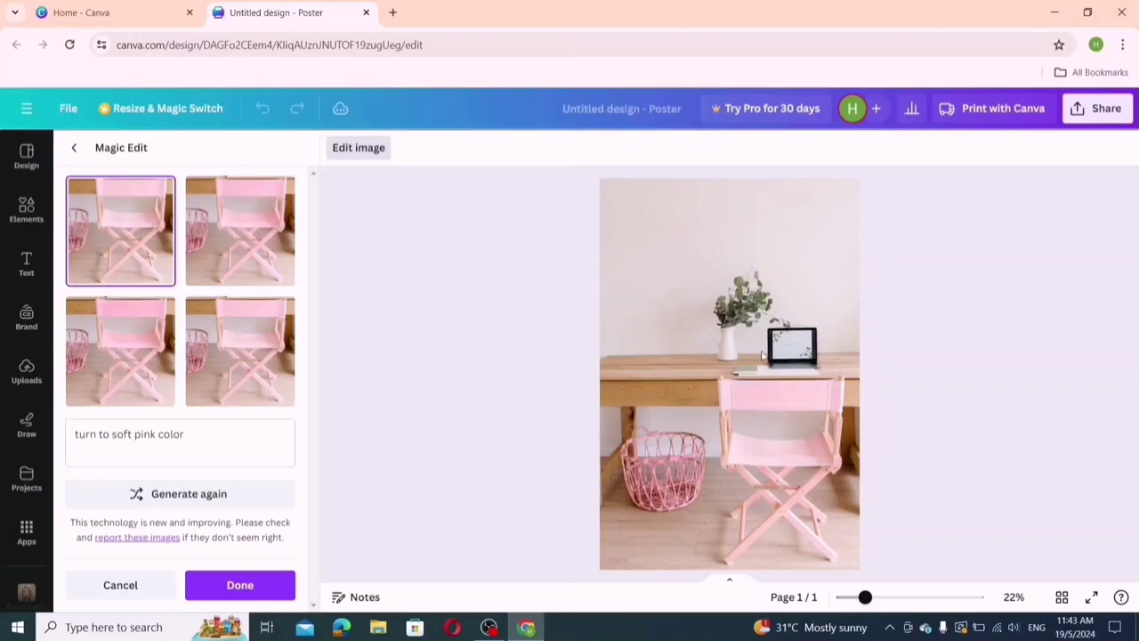
click(270, 587)
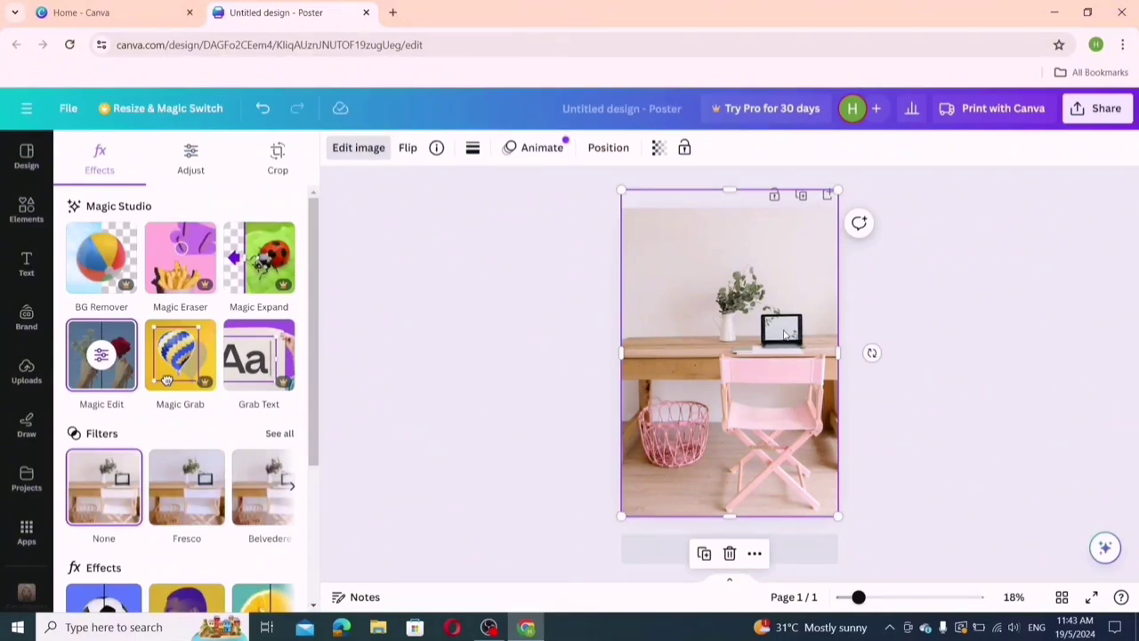
- Select the desk screen in Magic Edit and generate results for 'turn to laptop'
click(105, 354)
click(299, 221)
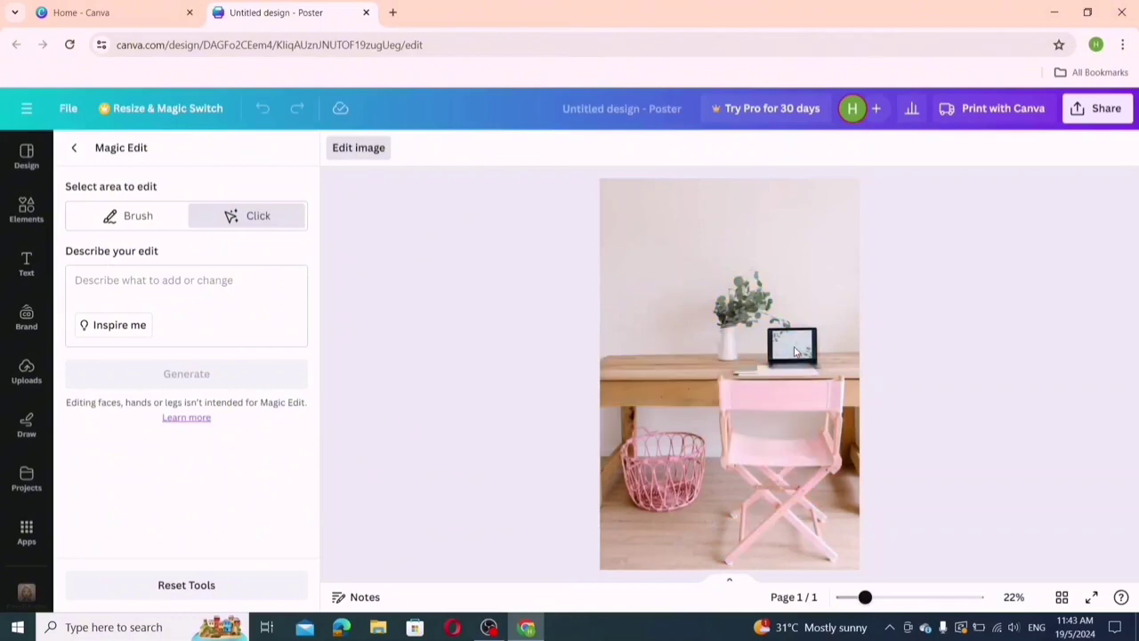
click(795, 352)
click(156, 290)
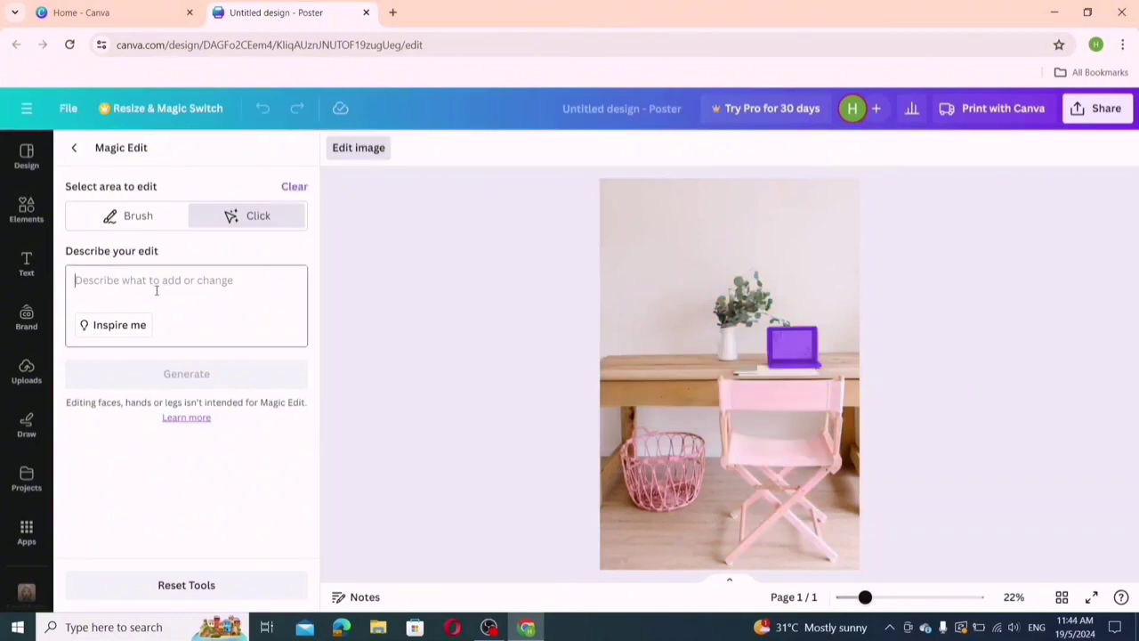
text(turn to l)
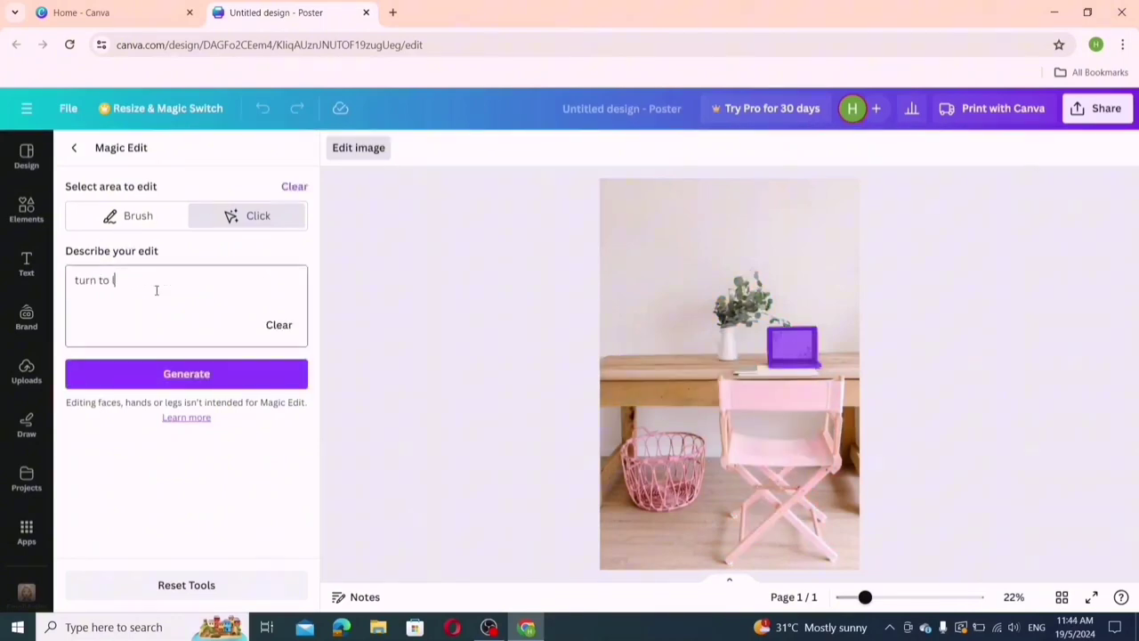
text(ptop)
click(223, 374)
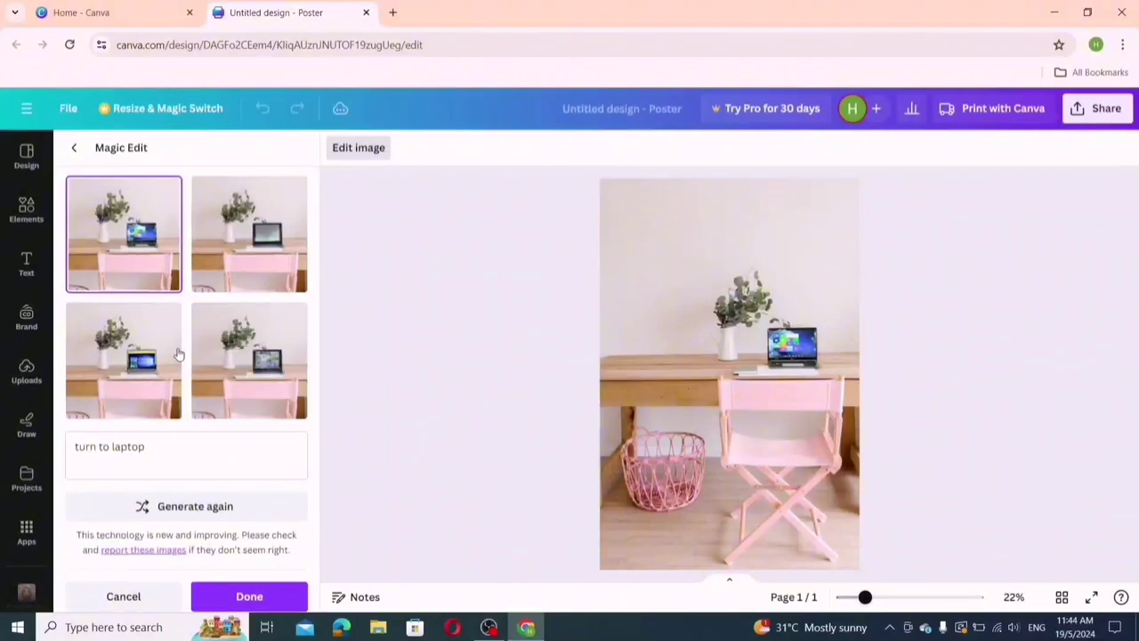
- Keep the top-left laptop variation and zoom the poster view in slightly
click(202, 356)
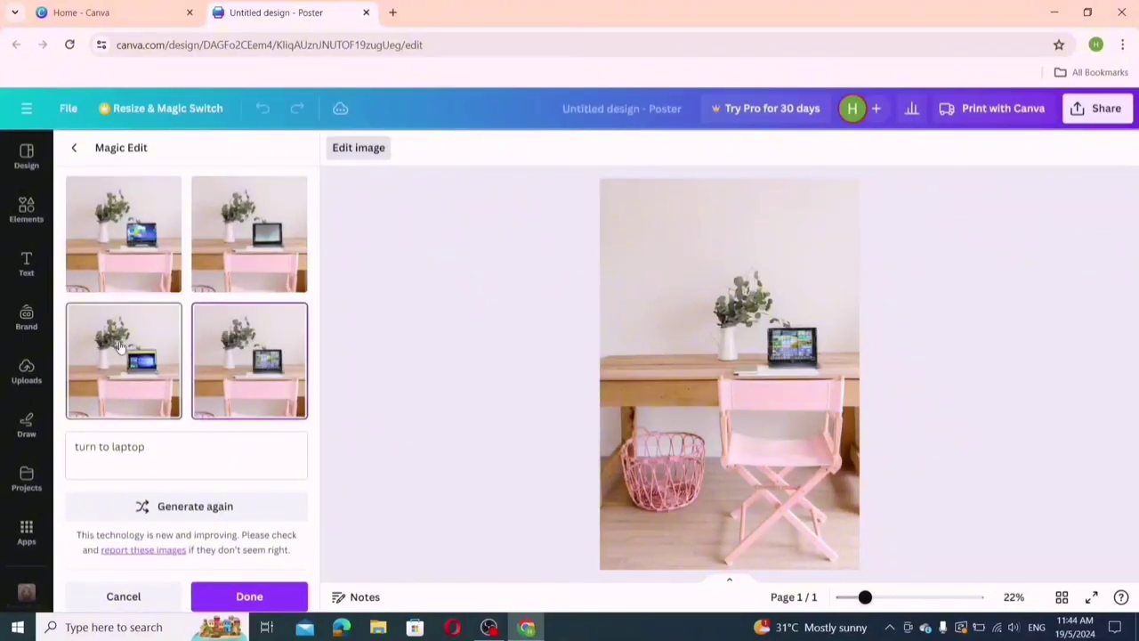
click(123, 233)
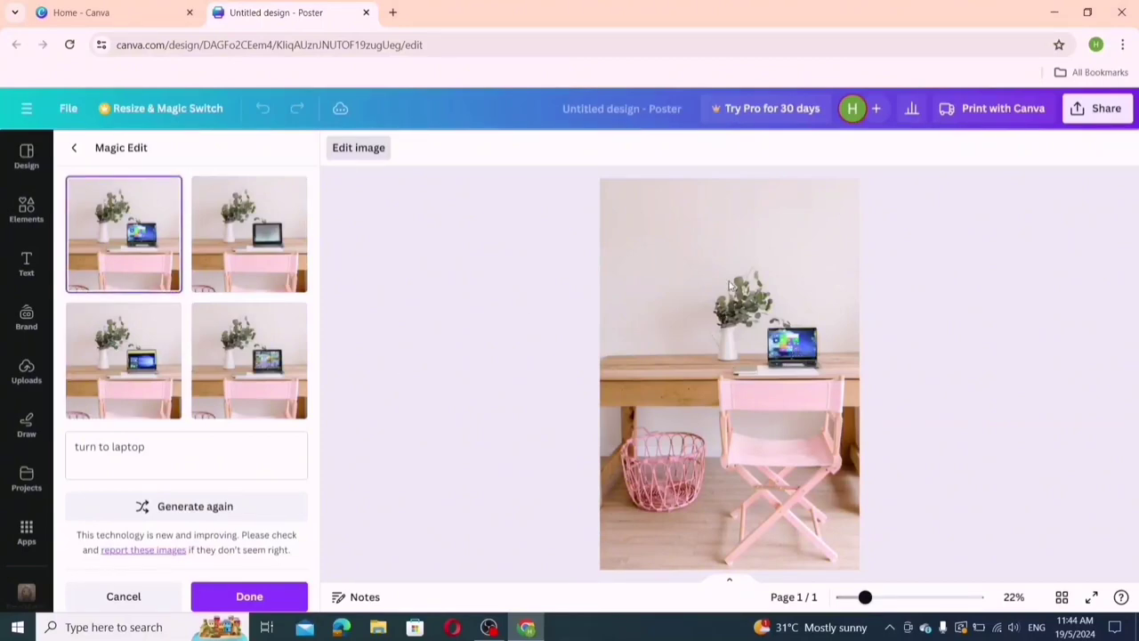
click(755, 294)
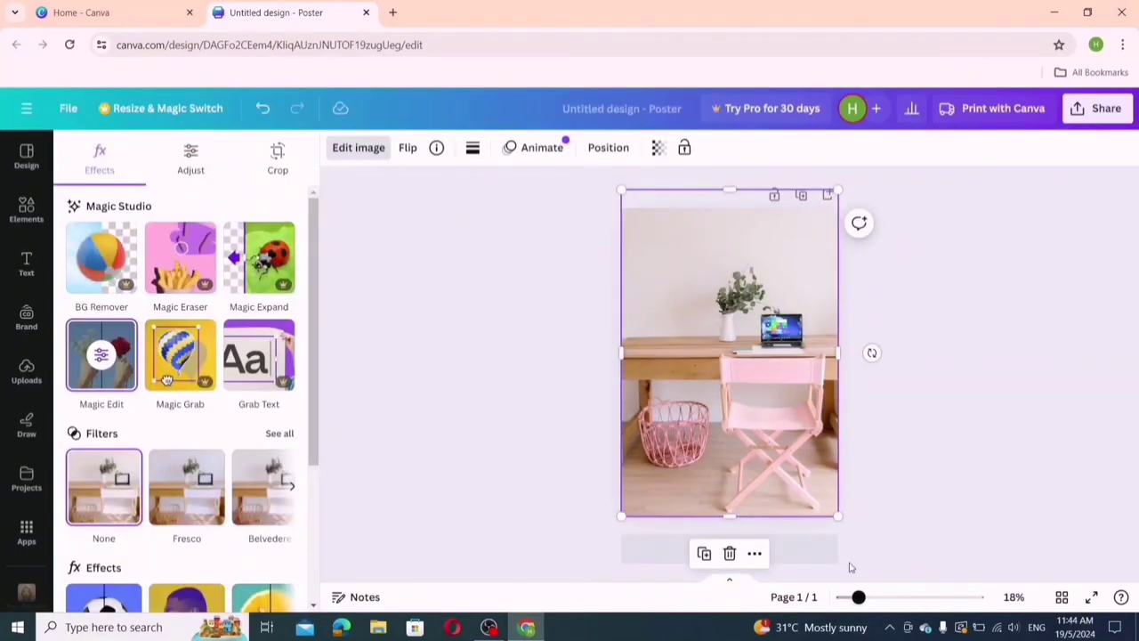
click(870, 598)
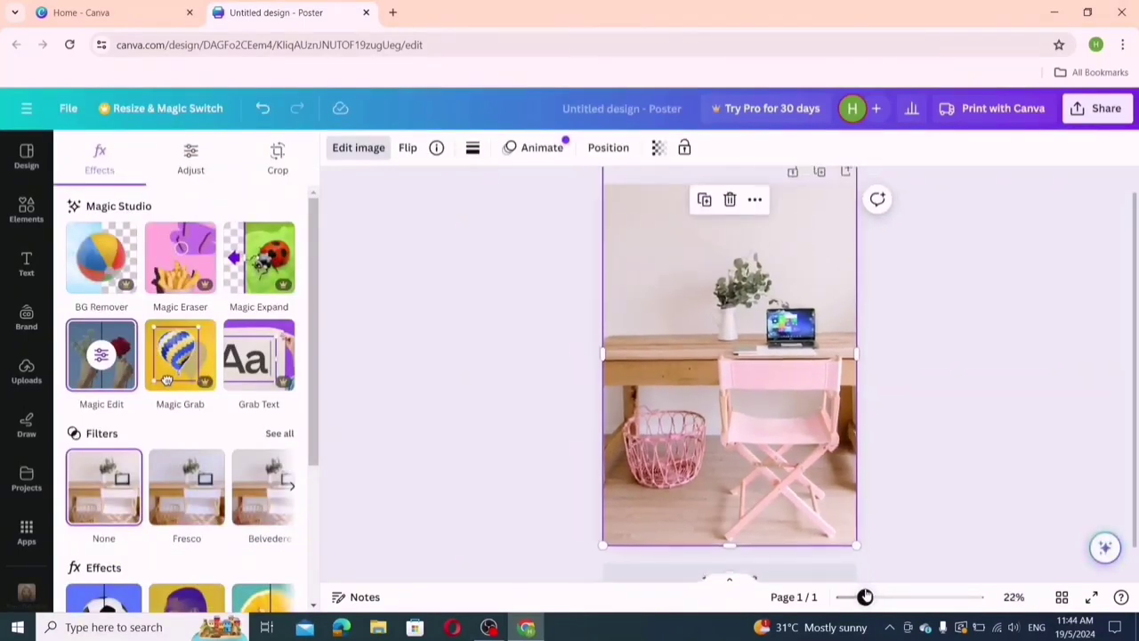
drag(870, 598, 868, 598)
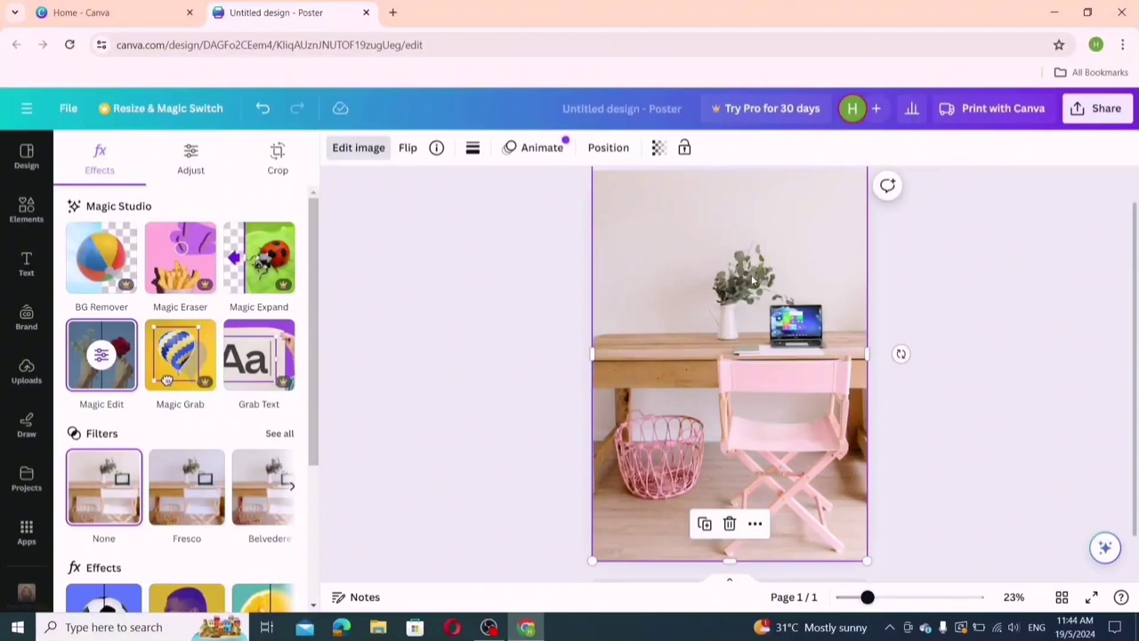
- Select the vase and plant and generate results for 'turn to red rose flower'
click(134, 334)
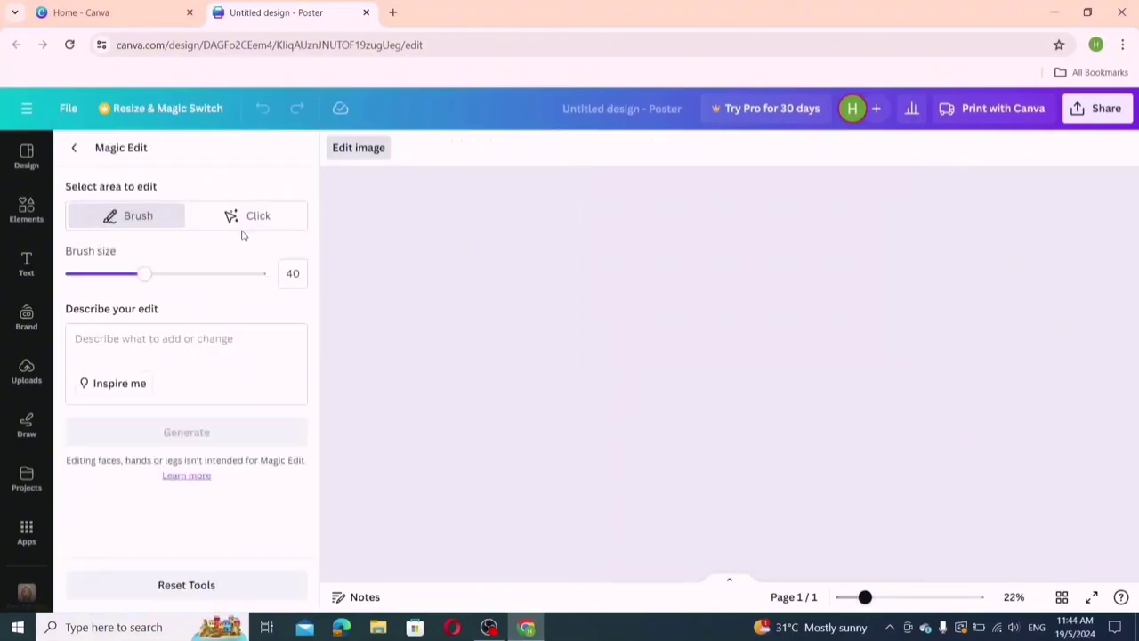
click(247, 218)
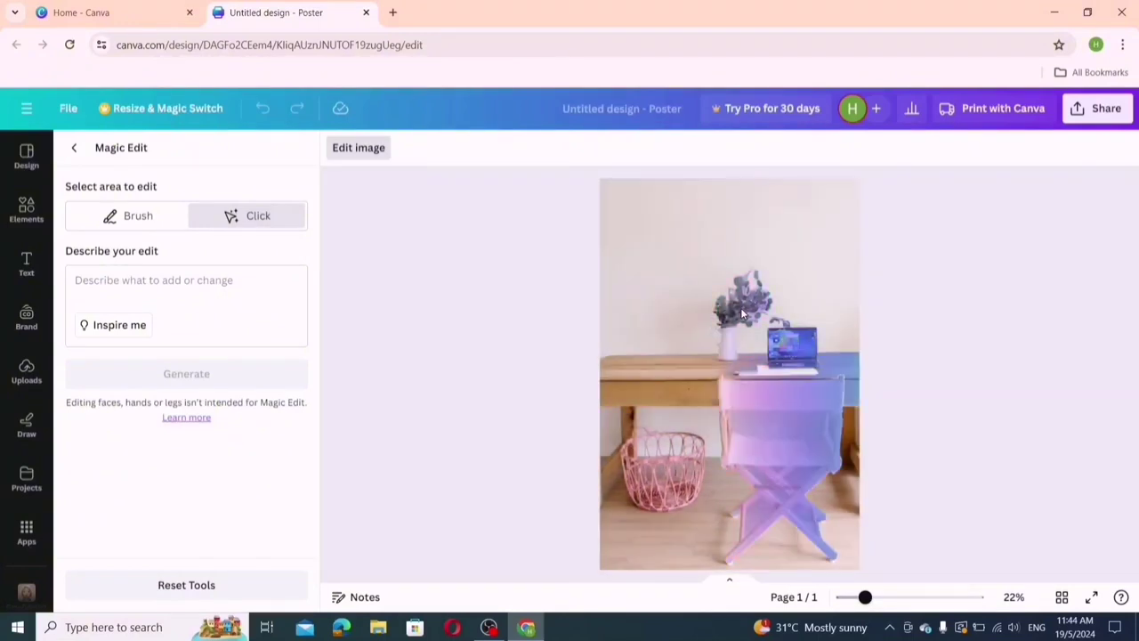
click(740, 318)
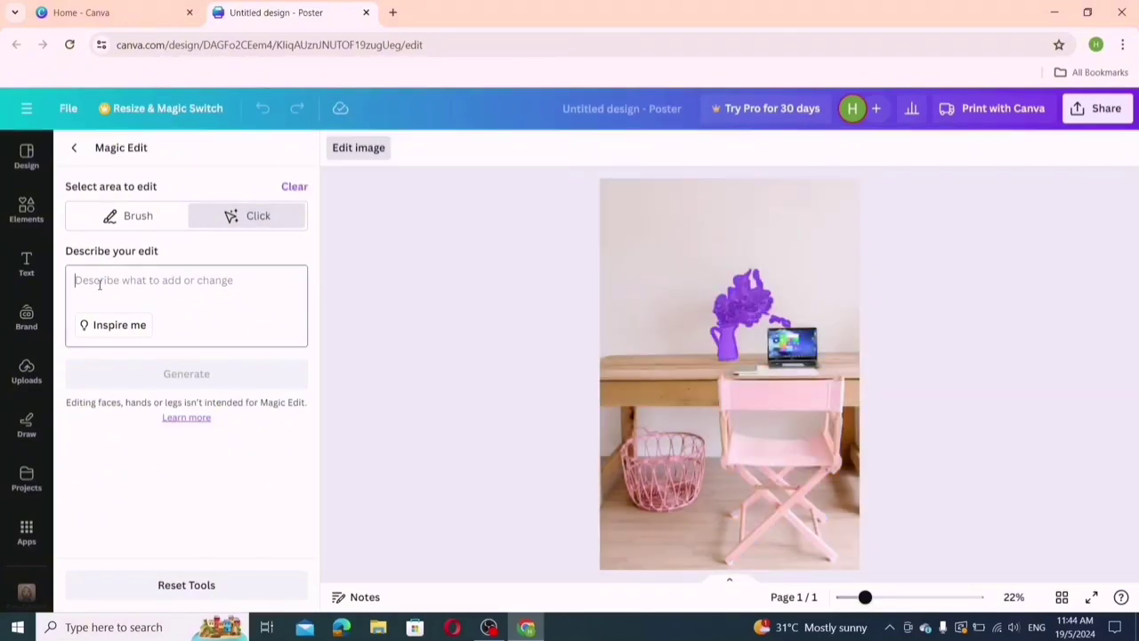
text(turn)
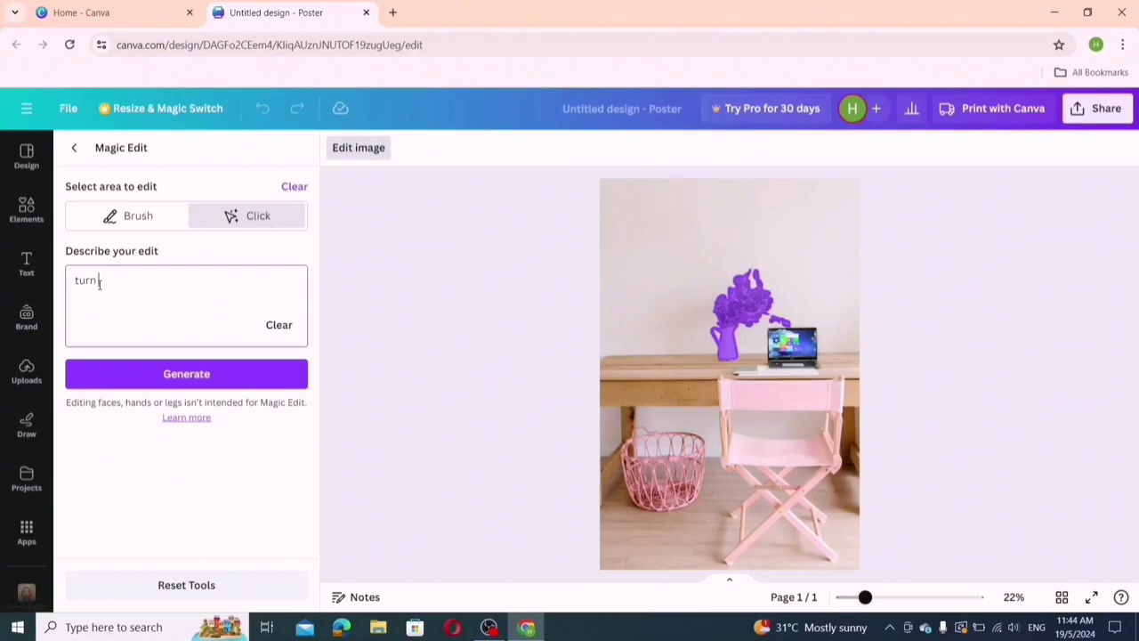
text( to re)
text(d )
text(rose flo)
text(wer)
click(132, 372)
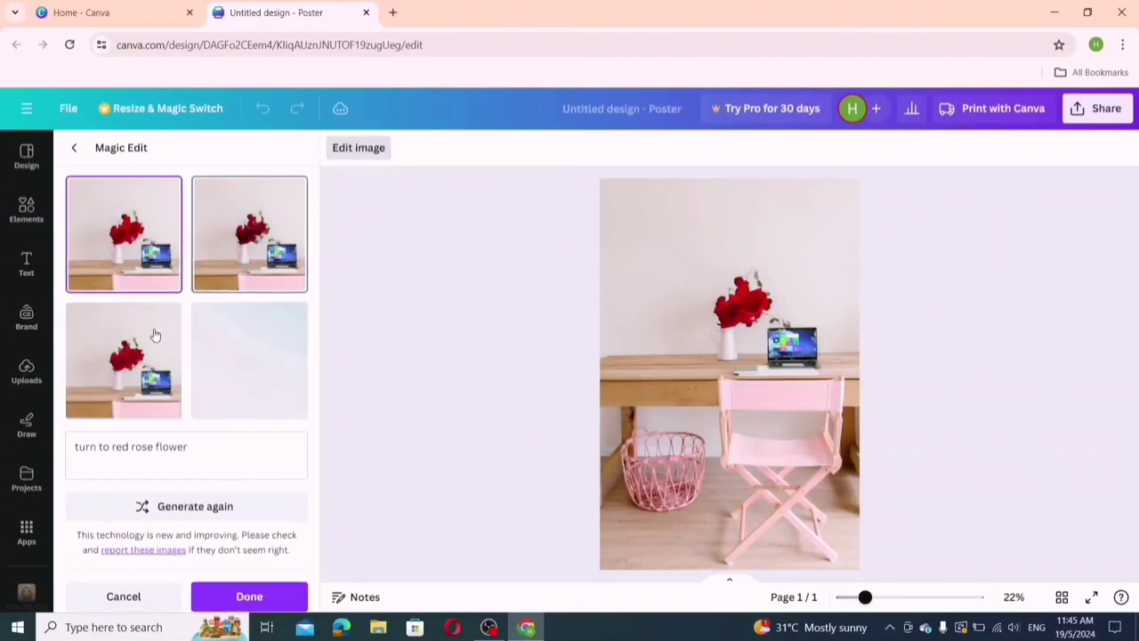
- Pick the second red-rose variation and reword the prompt to 'turn to pink flower'
click(155, 334)
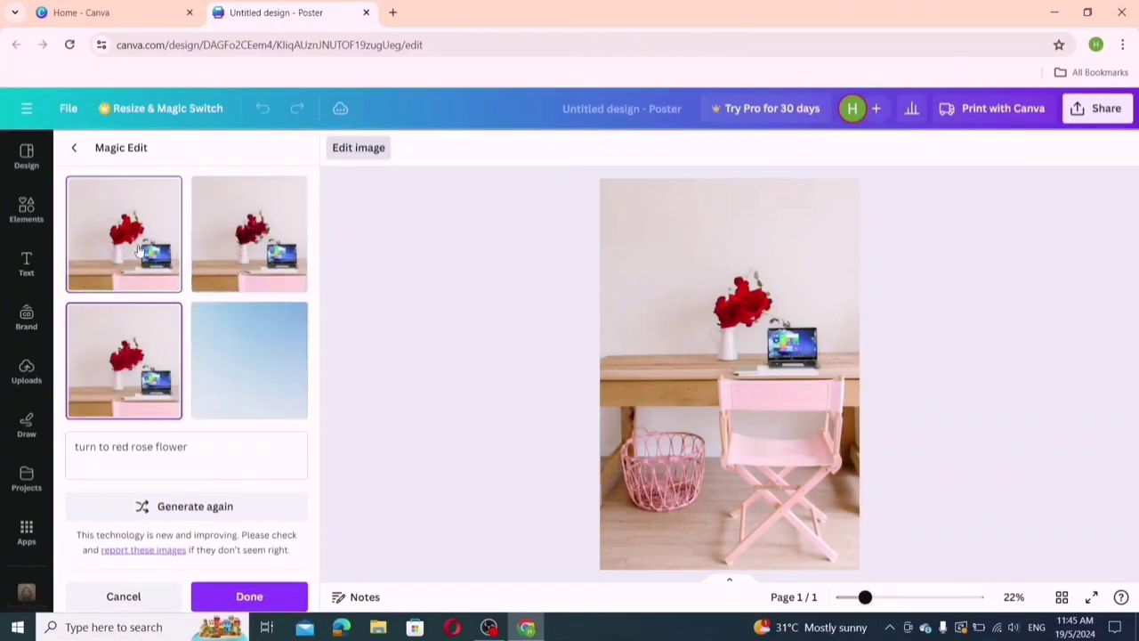
click(249, 234)
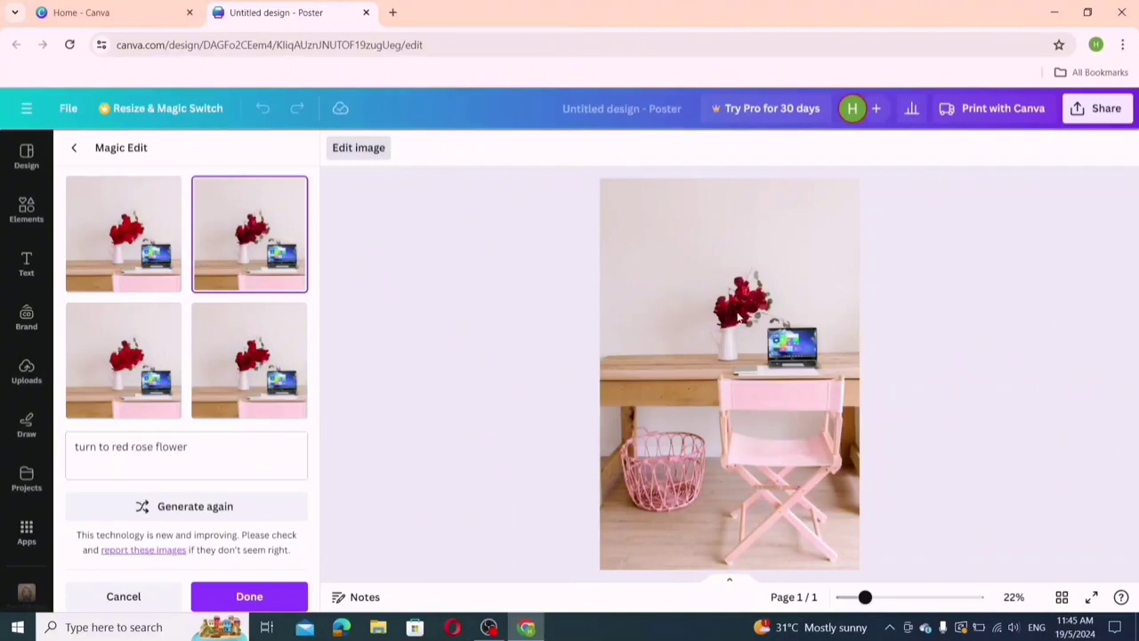
click(130, 448)
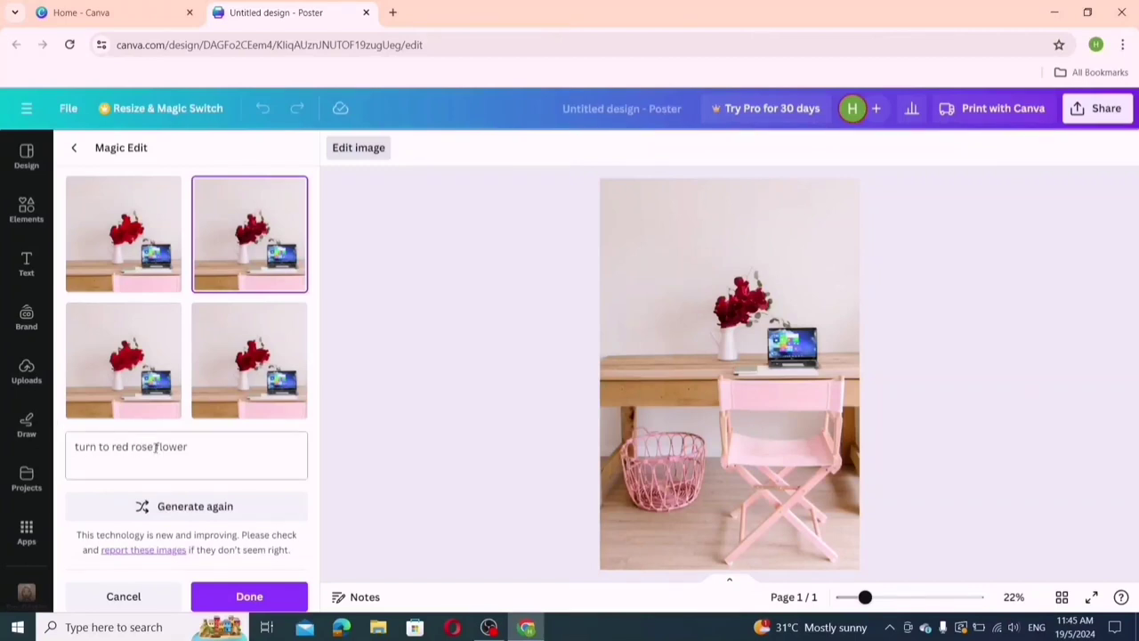
key(BackSpace)
key(BackSpace)
key(BackSpace)
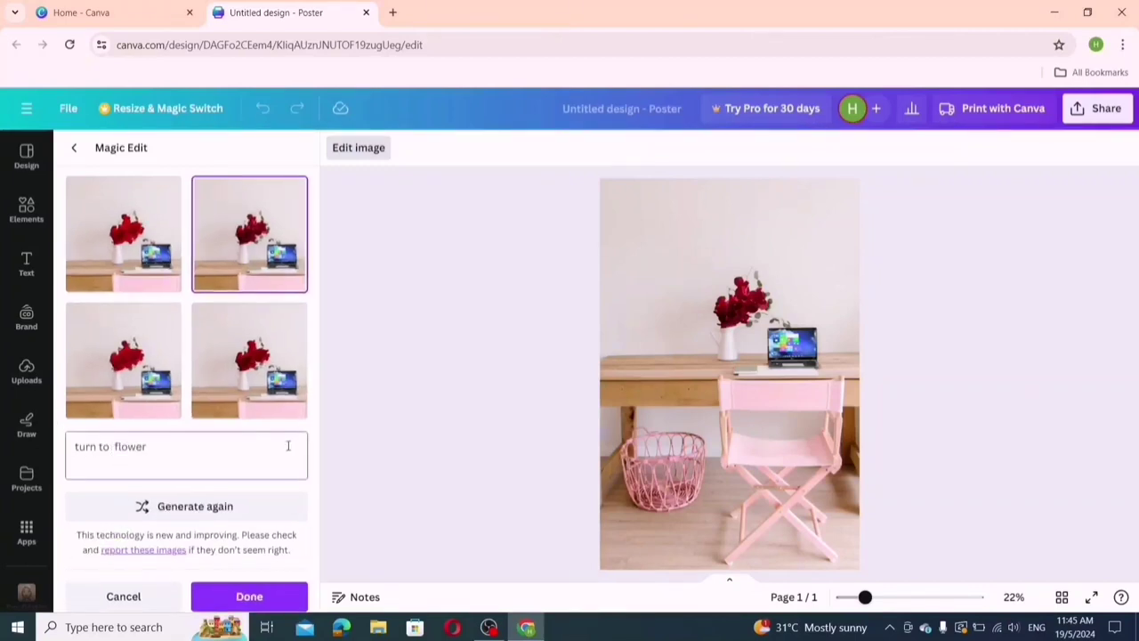
text(p)
text(in)
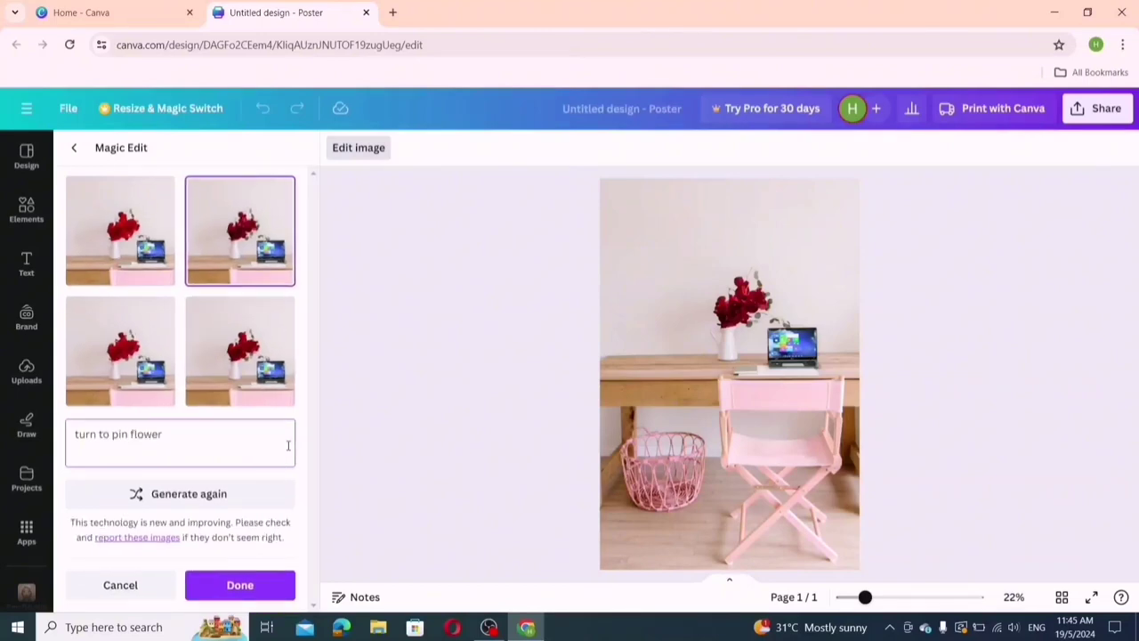
text(k)
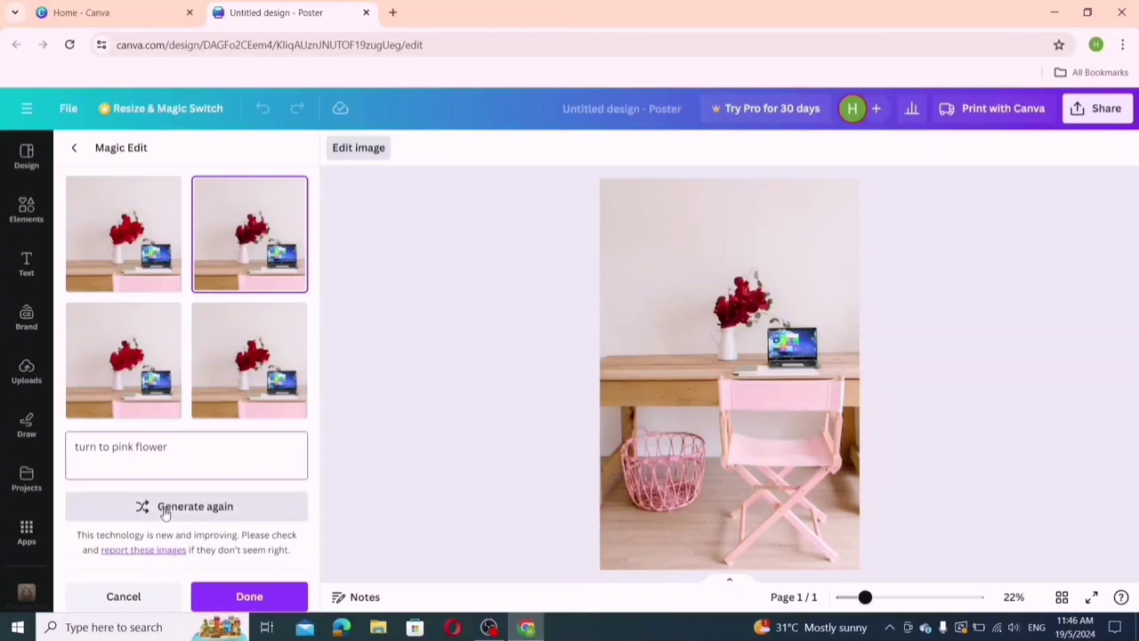
- Generate and browse pink-flower variations, then cancel back to area selection
click(168, 516)
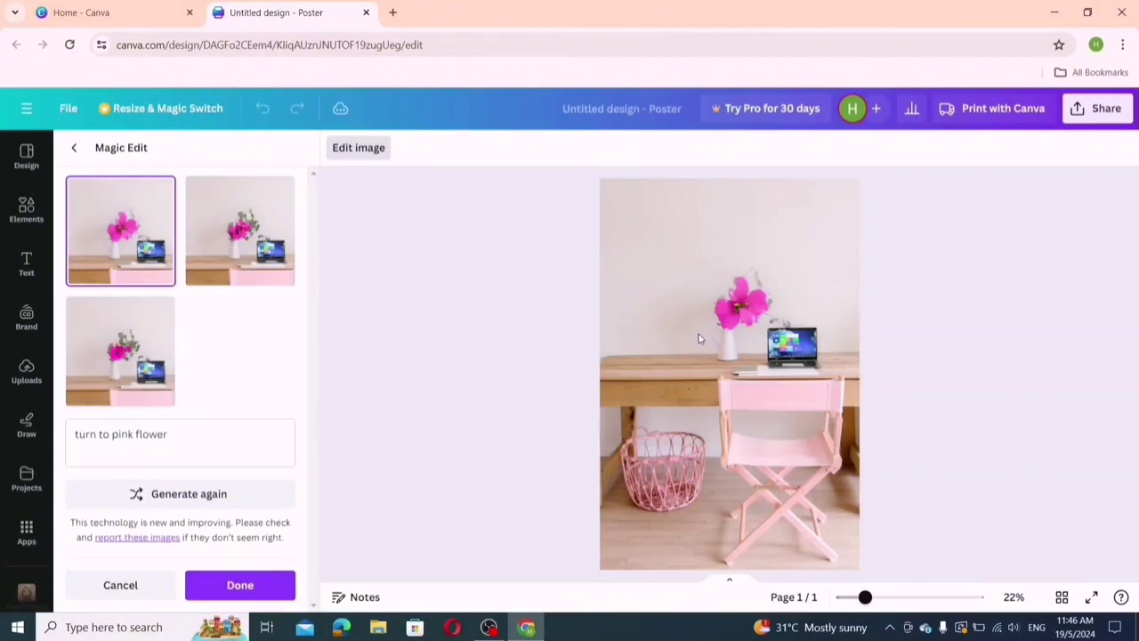
click(277, 383)
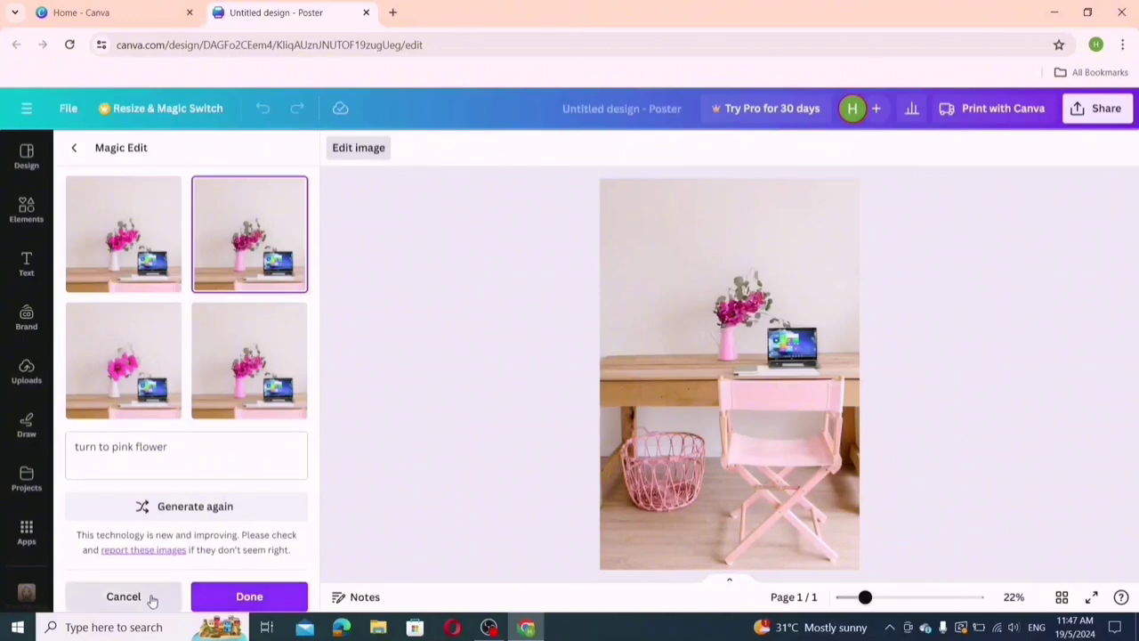
click(124, 597)
click(671, 242)
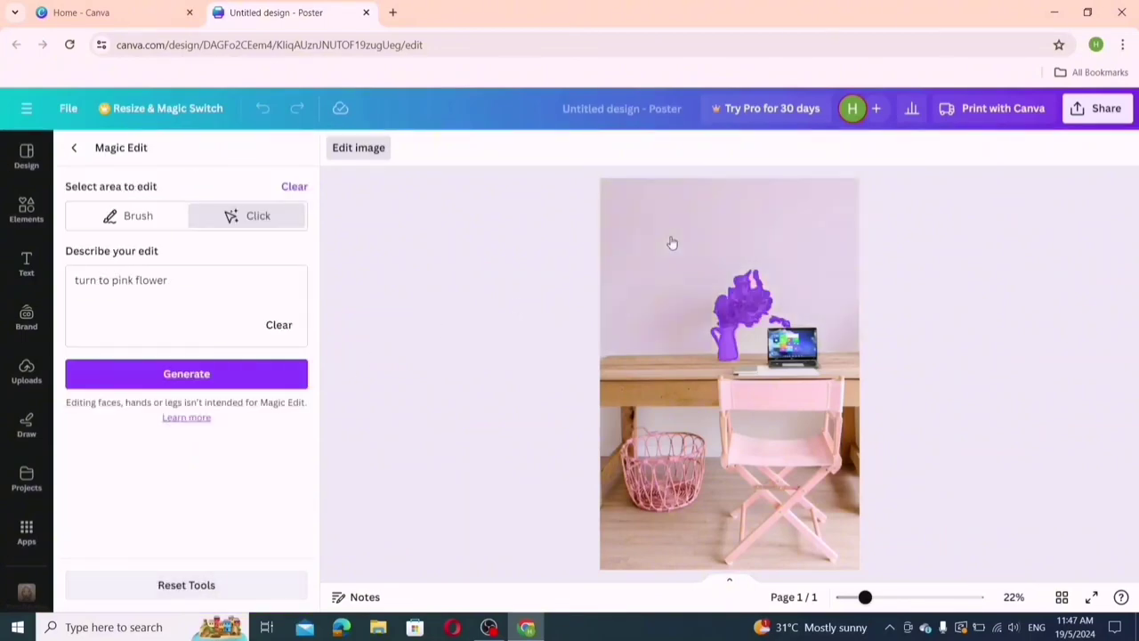
- Clear the edit area, reselect the vase, and generate 'turn to red flower' results
click(630, 269)
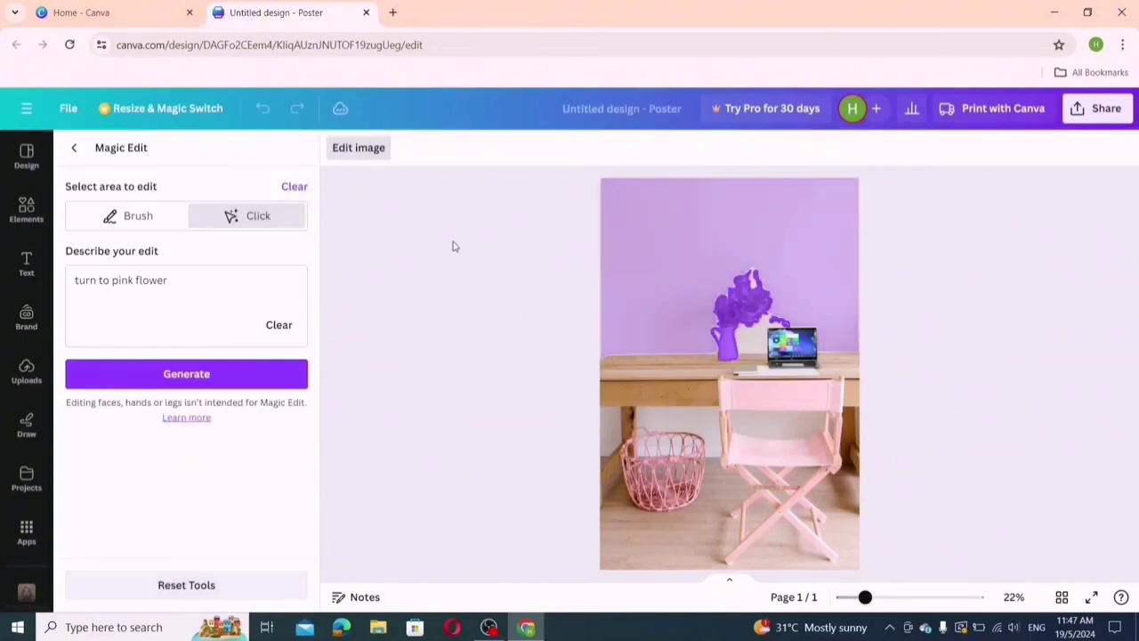
click(294, 189)
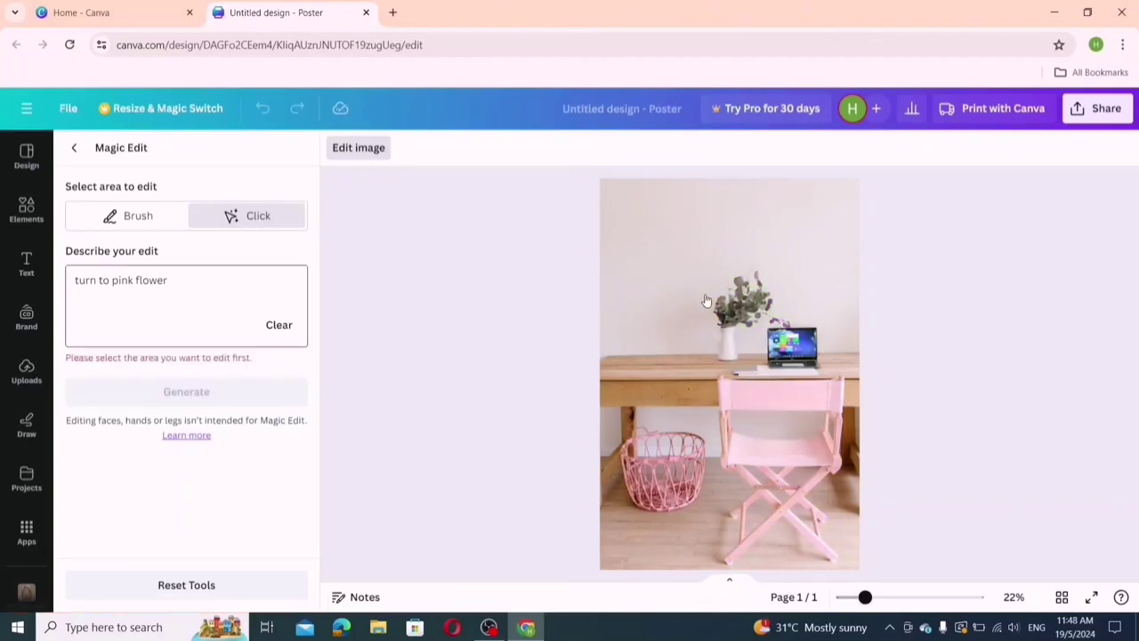
click(744, 303)
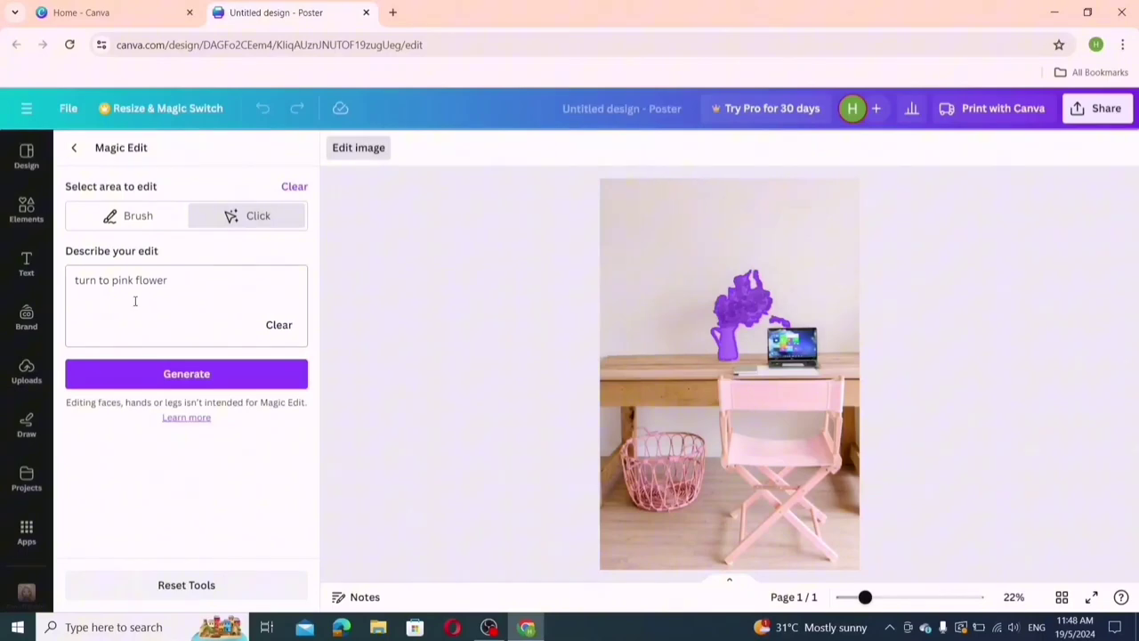
double_click(116, 282)
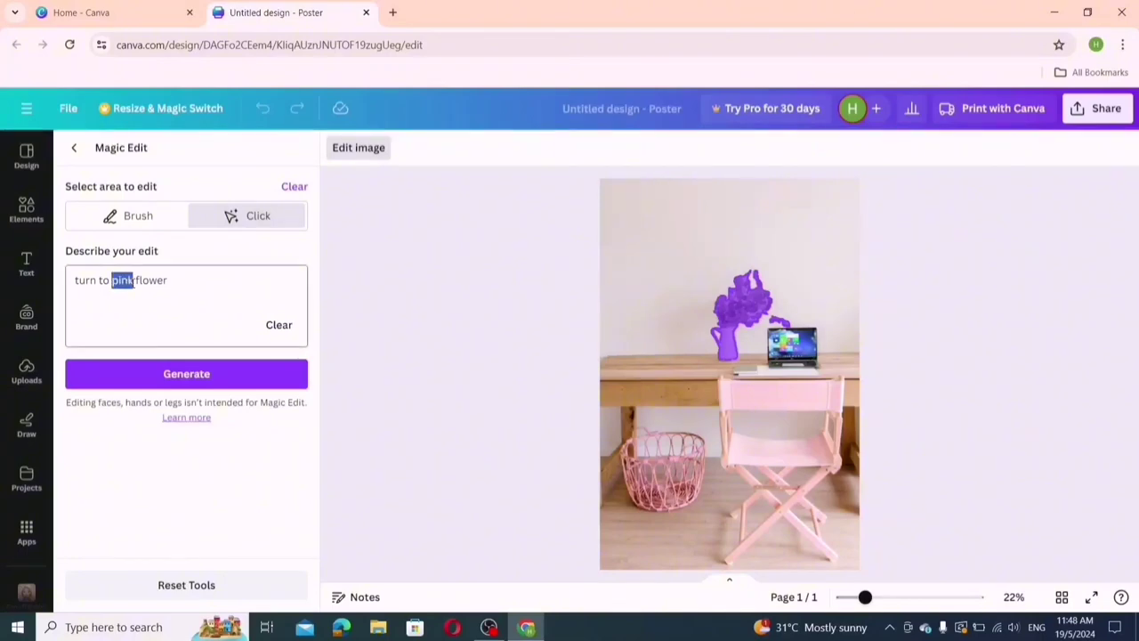
text(red)
click(138, 374)
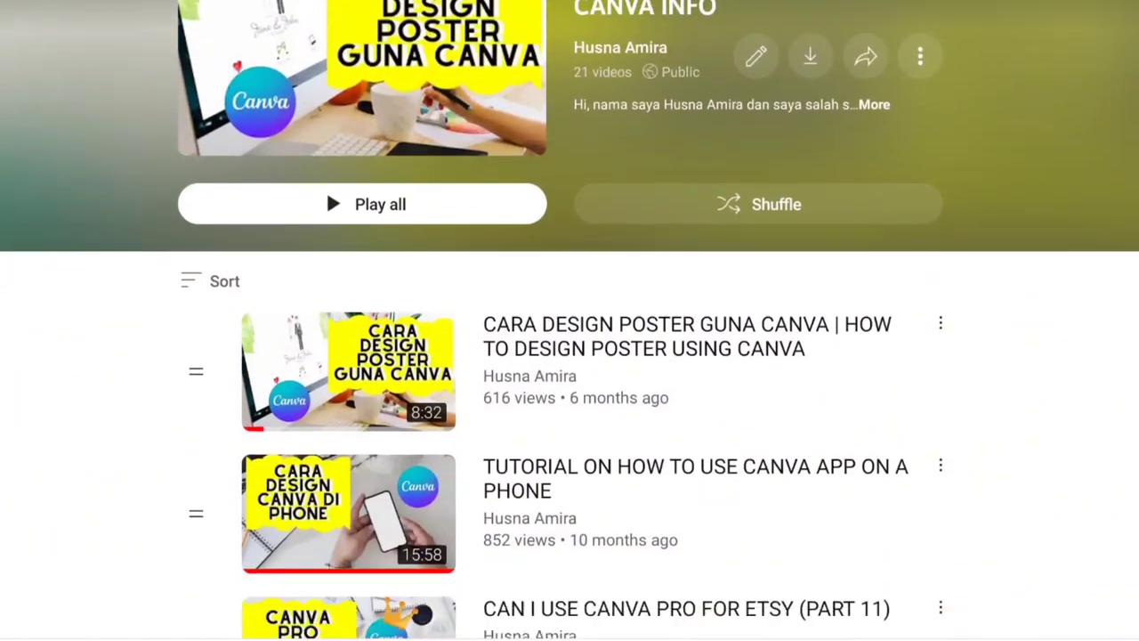
- Scroll down through the outro's YouTube playlist of design tutorials
scroll(570, 356, down, 4)
scroll(570, 356, down, 3)
scroll(569, 356, down, 3)
scroll(570, 356, down, 3)
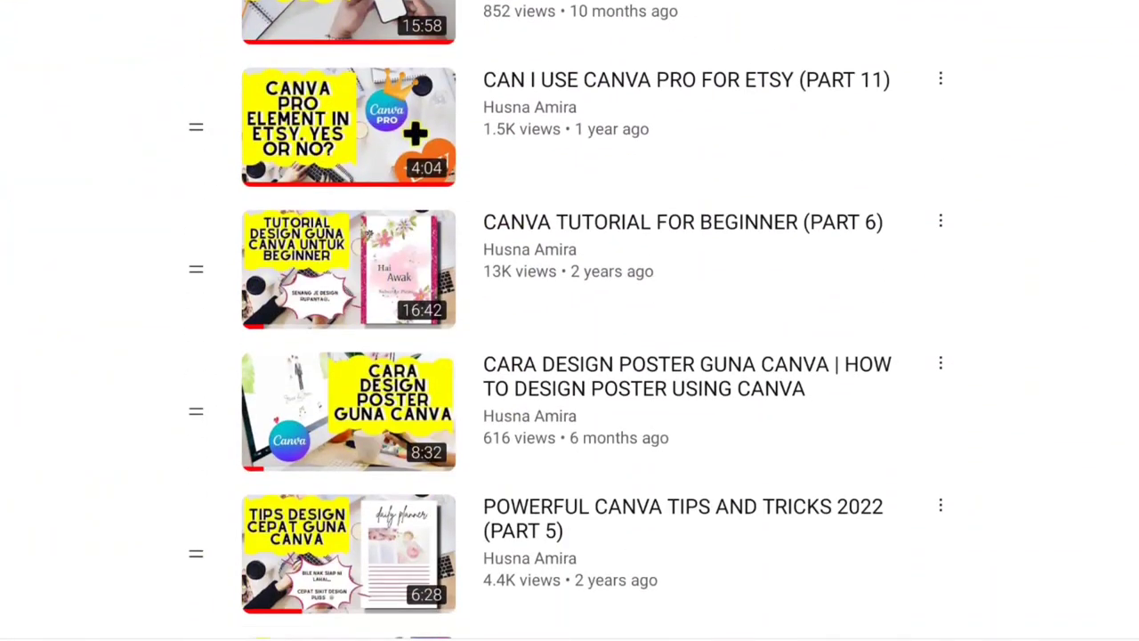
scroll(569, 356, down, 3)
scroll(570, 356, down, 3)
scroll(569, 356, down, 2)
scroll(570, 356, down, 2)
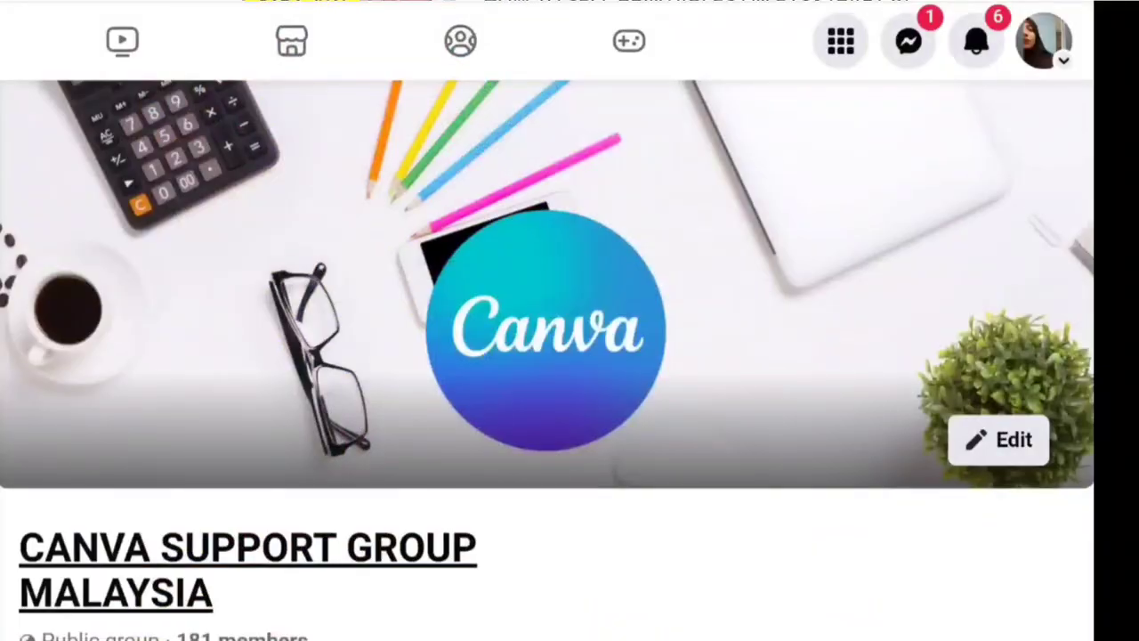
scroll(547, 356, down, 4)
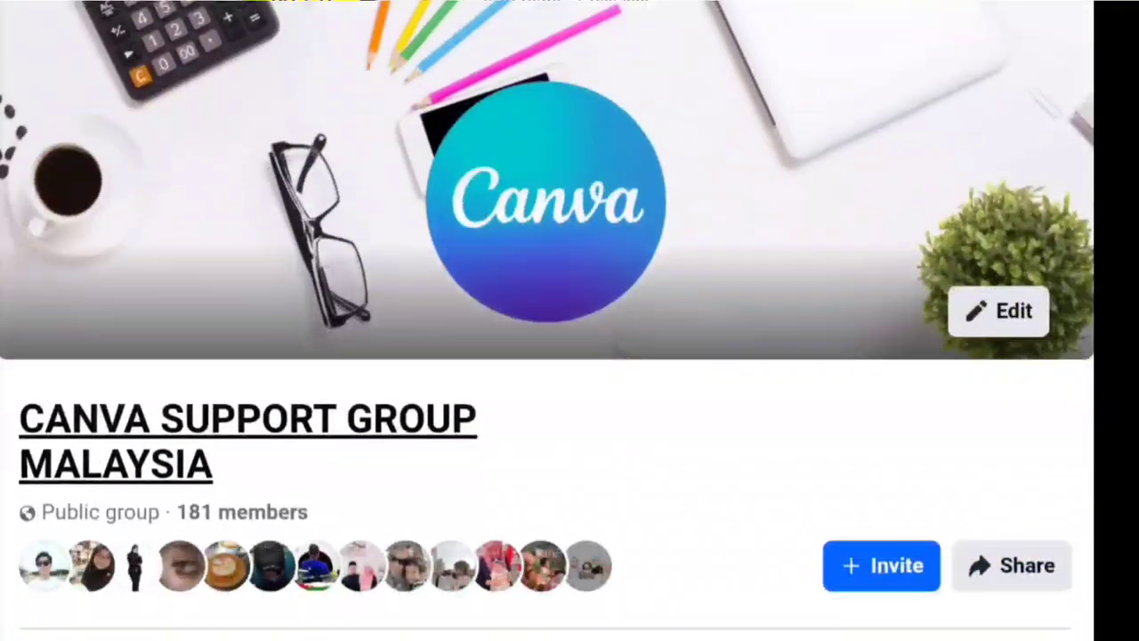
scroll(547, 356, down, 2)
scroll(547, 356, down, 2)
scroll(547, 356, down, 3)
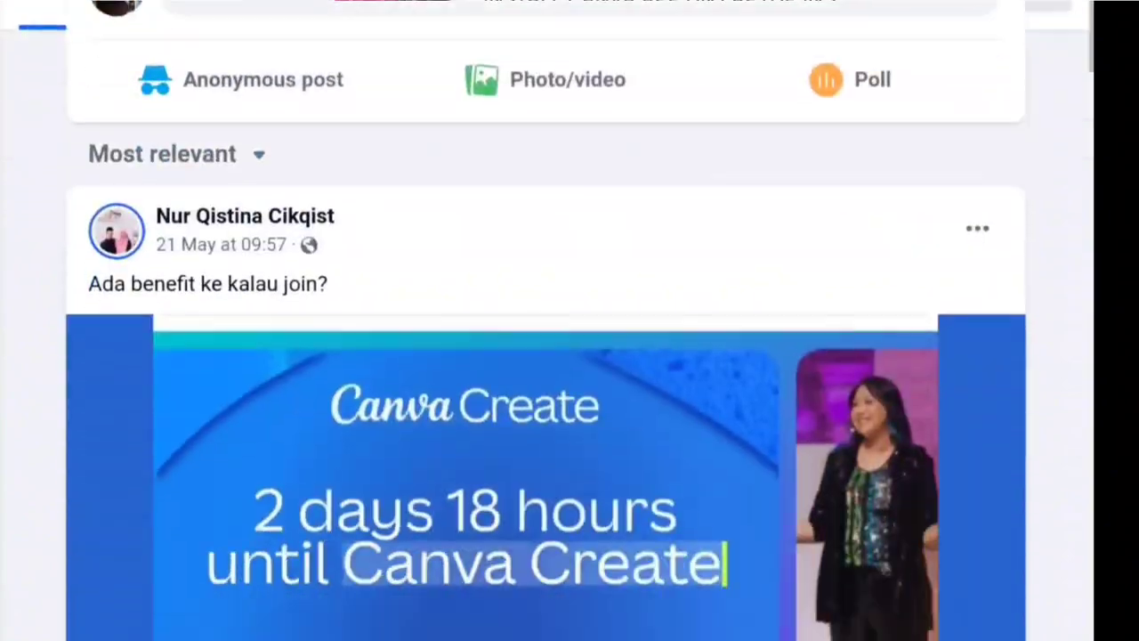
scroll(547, 356, down, 1)
scroll(547, 356, down, 5)
scroll(547, 356, down, 5)
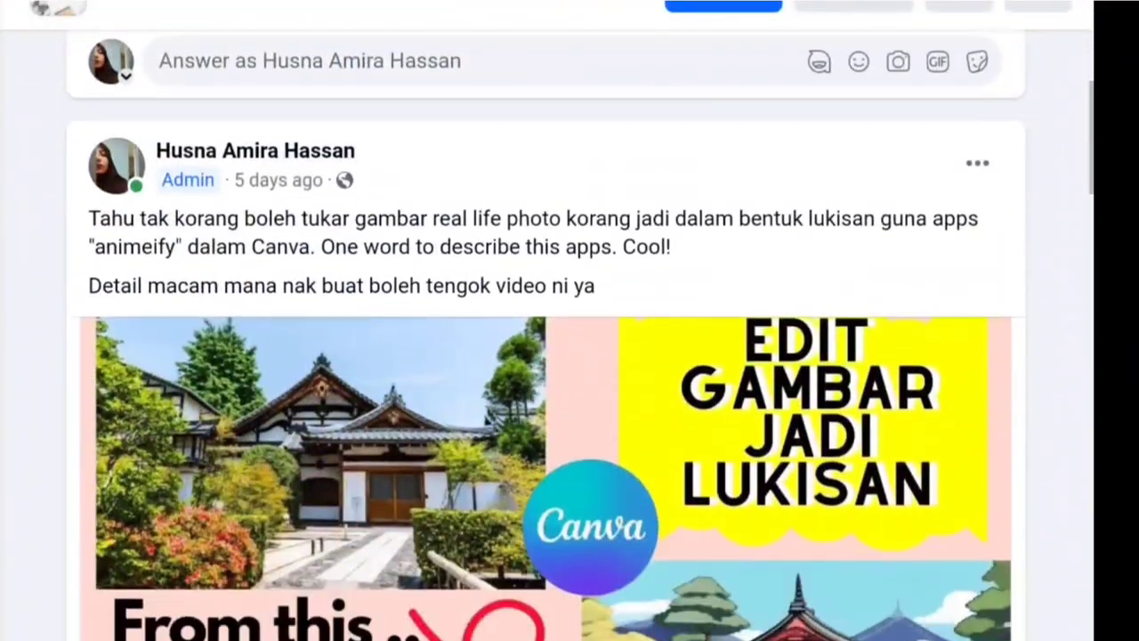
scroll(547, 356, down, 5)
scroll(547, 356, down, 2)
scroll(547, 356, down, 3)
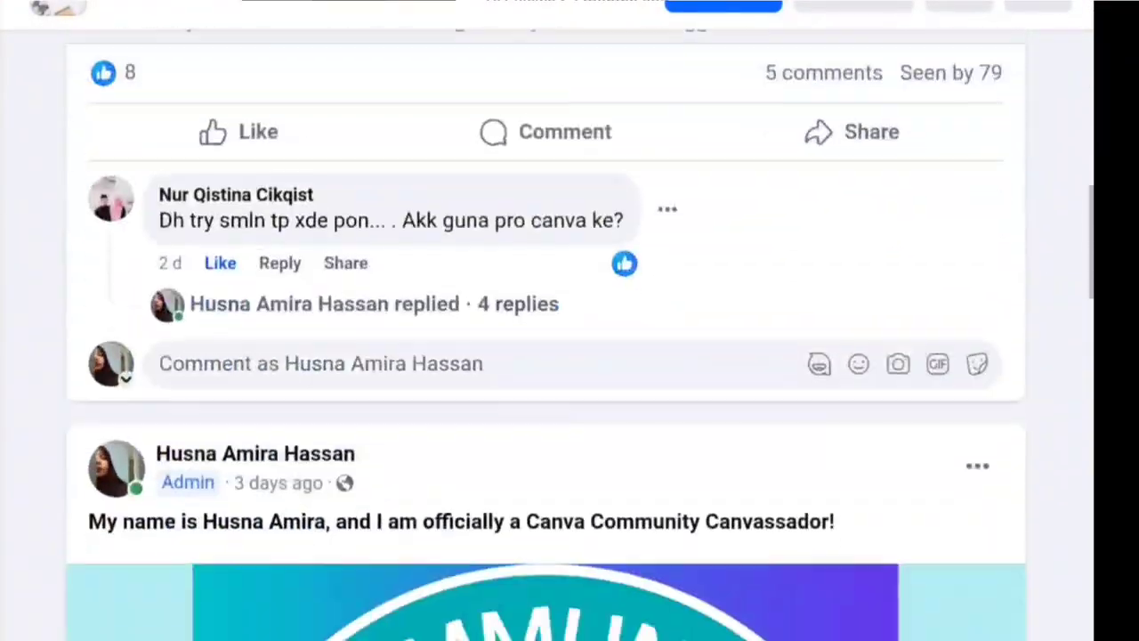
scroll(547, 356, down, 1)
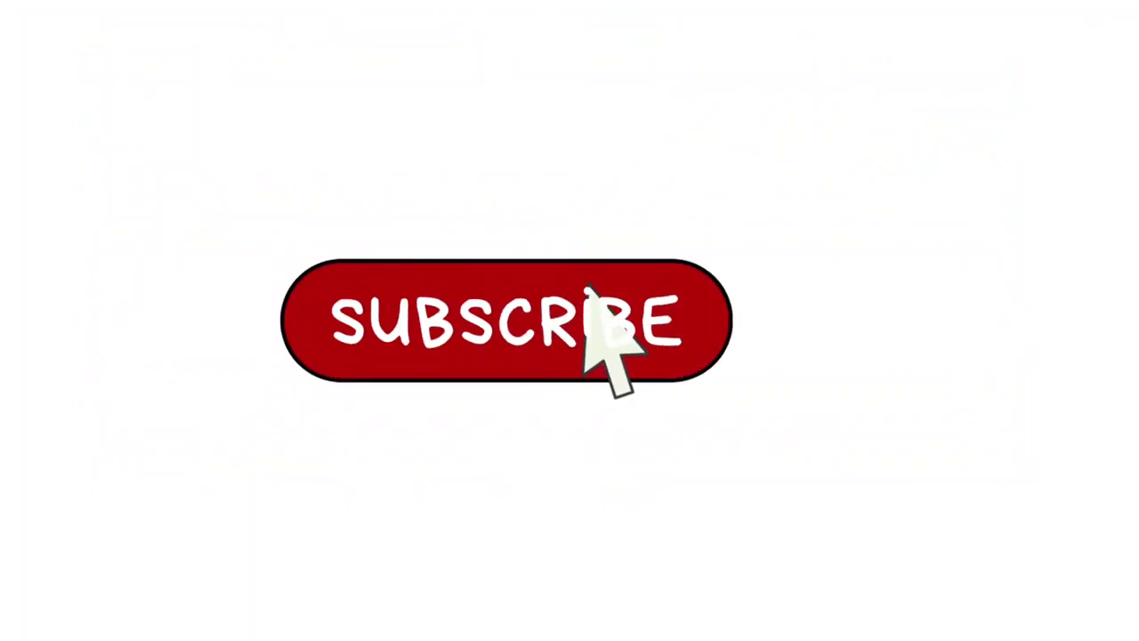